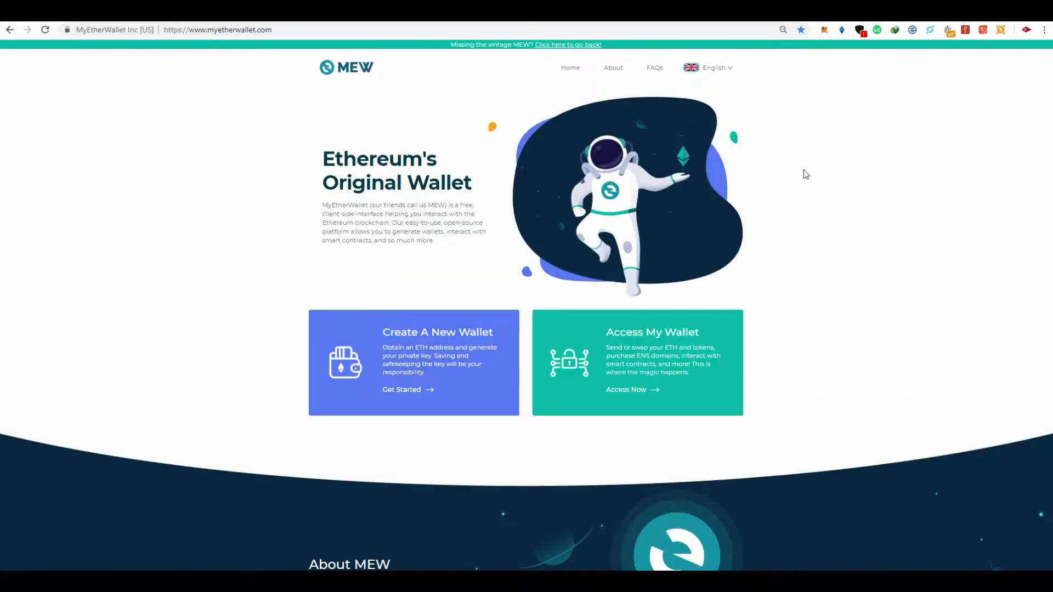
Scroll the home page down to the Join MEW Community links and the footer
scroll(762, 216, down, 10)
scroll(760, 242, down, 7)
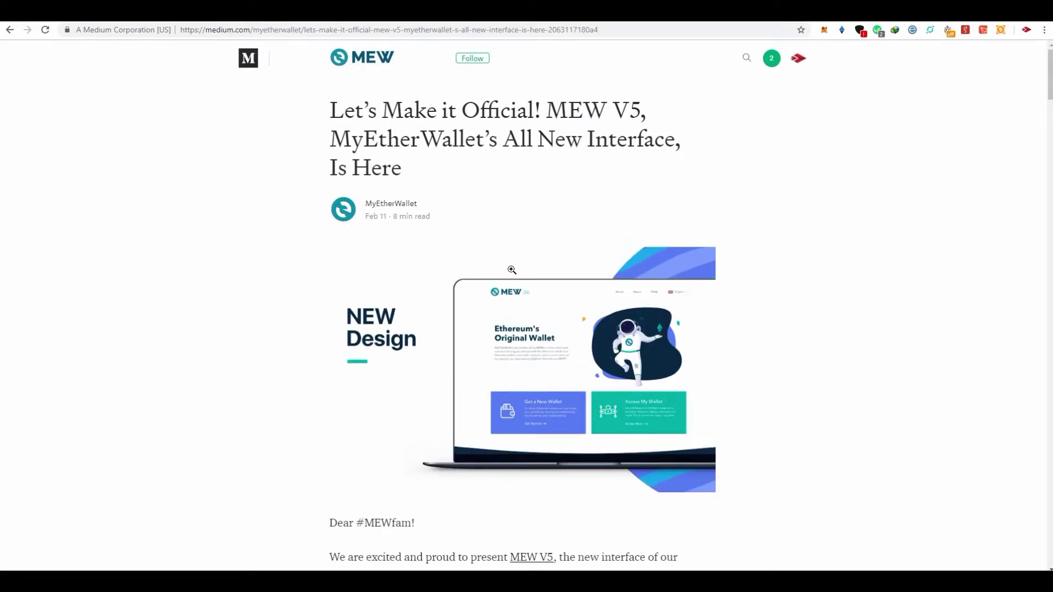
Read down the MEW V5 announcement on Medium, then switch back to the MyEtherWallet tab
scroll(736, 343, down, 4)
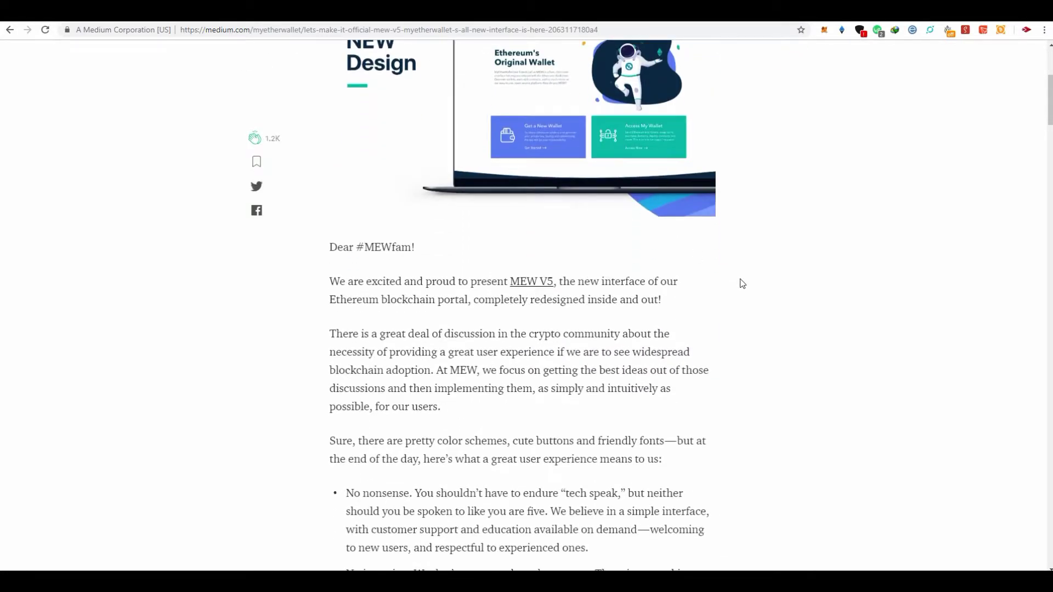
scroll(741, 288, down, 7)
scroll(782, 373, down, 3)
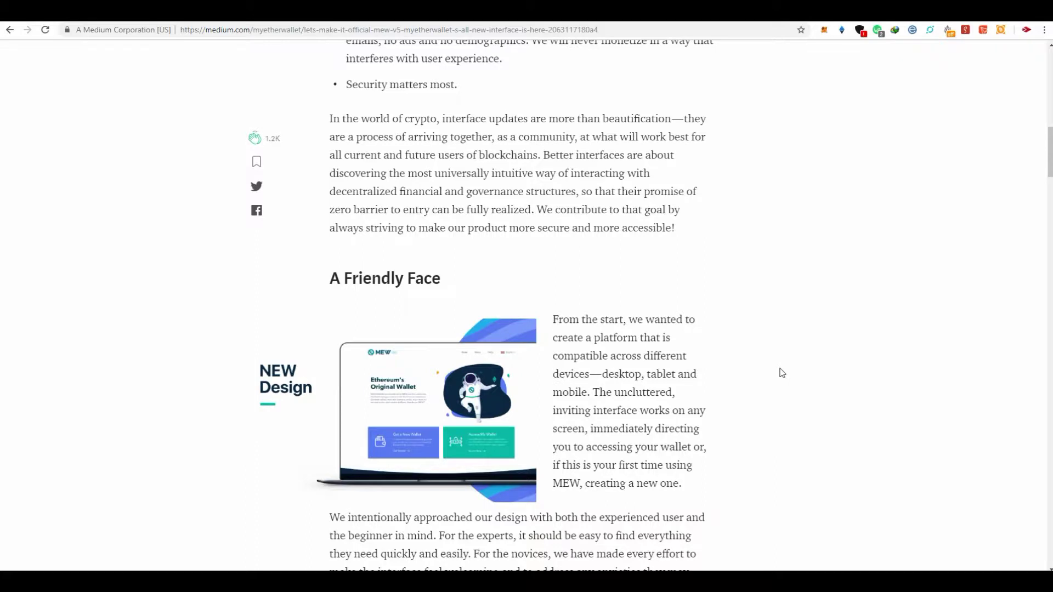
scroll(776, 373, down, 7)
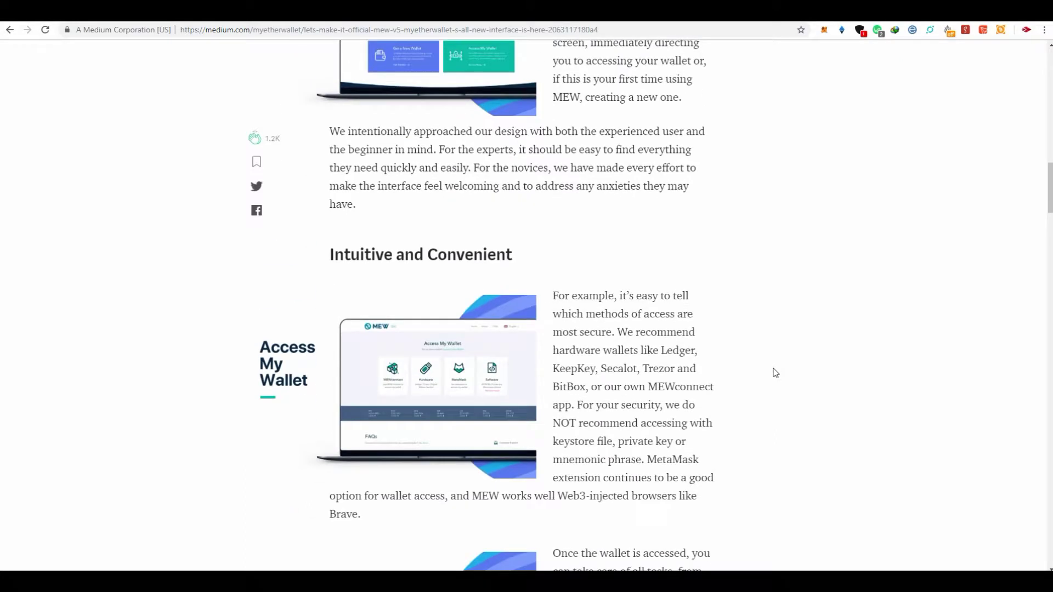
scroll(776, 373, down, 16)
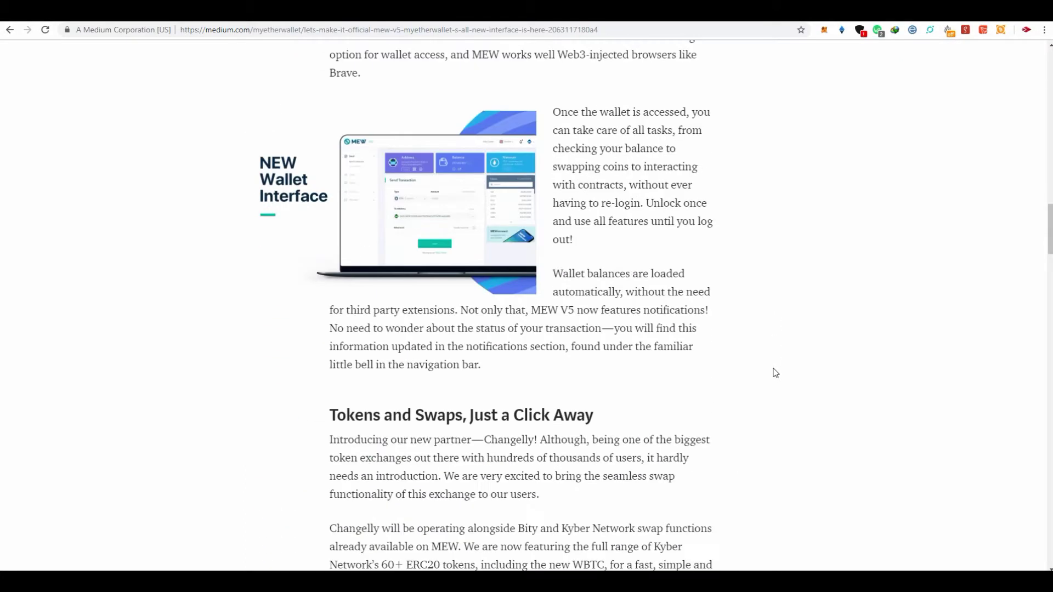
scroll(776, 373, down, 5)
scroll(776, 373, up, 20)
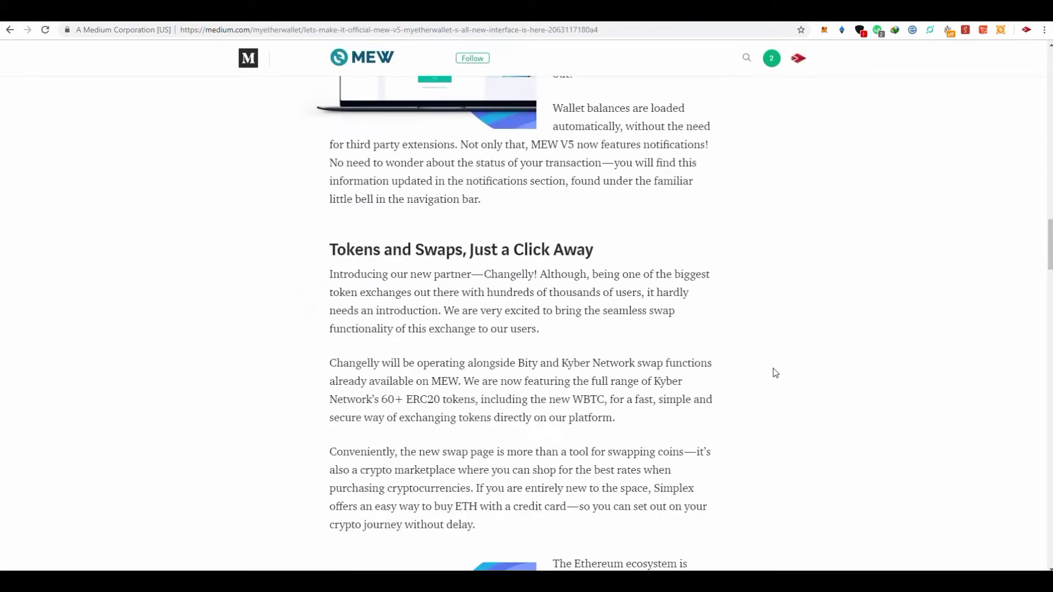
scroll(776, 373, up, 20)
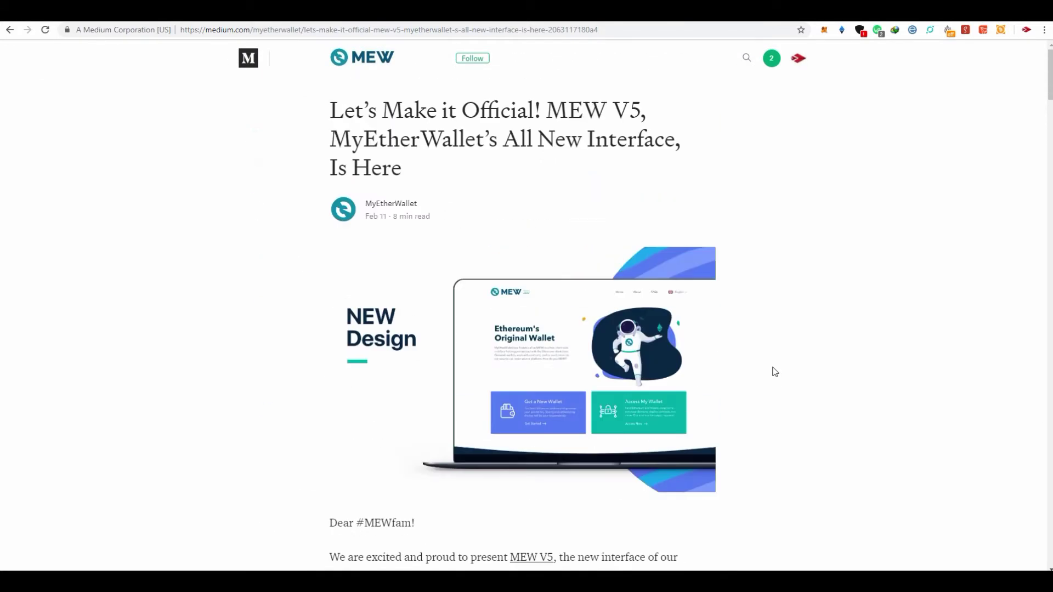
key(ctrl+Tab)
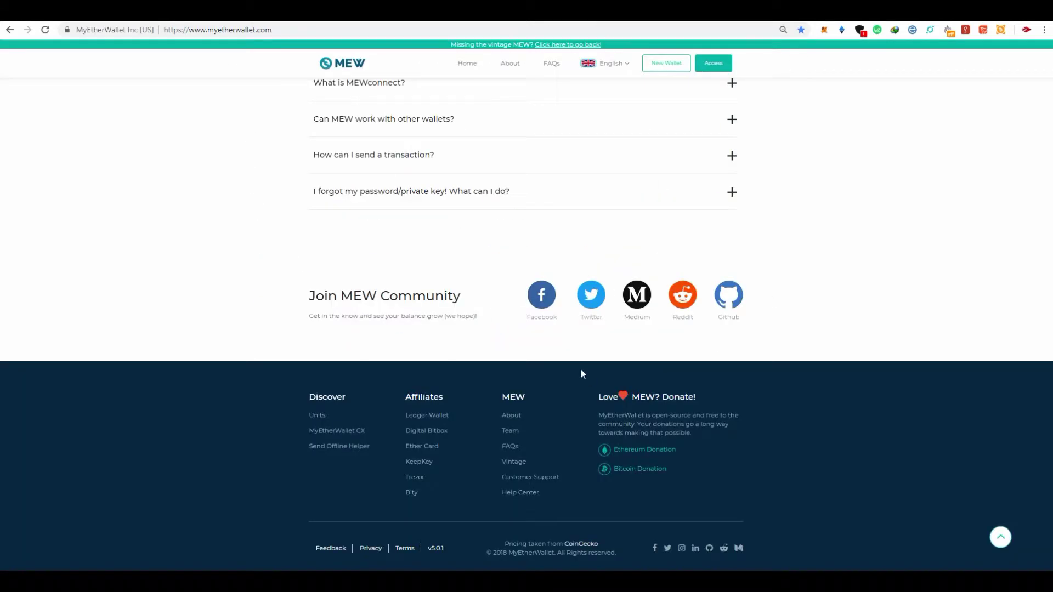
Scroll back up to the Create A New Wallet and Access My Wallet options
scroll(581, 368, up, 8)
scroll(592, 351, up, 10)
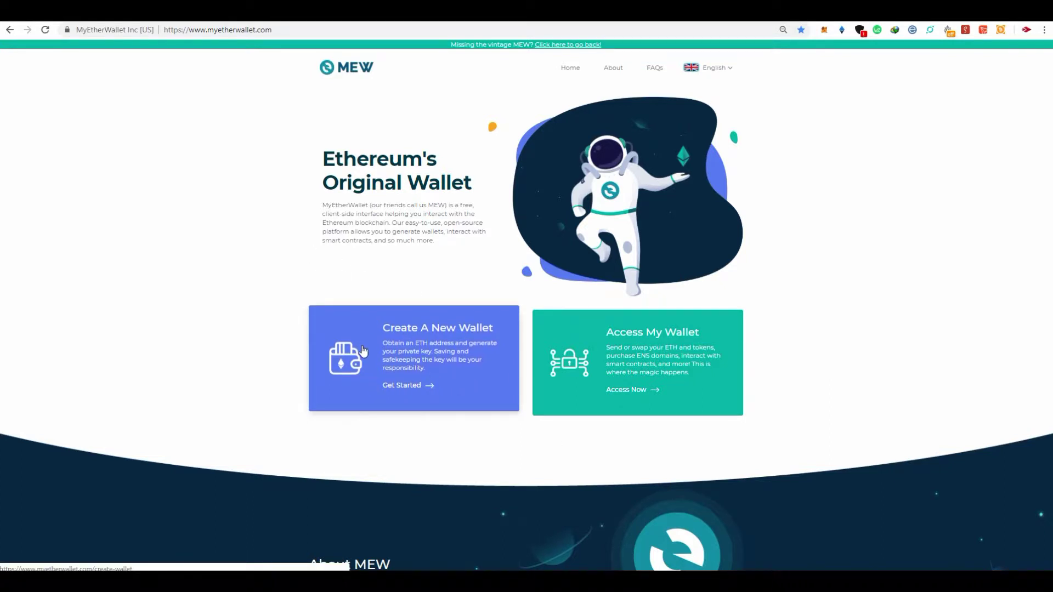
Start Create A New Wallet, begin the introduction, and expand the What is Blockchain? explanation
click(380, 347)
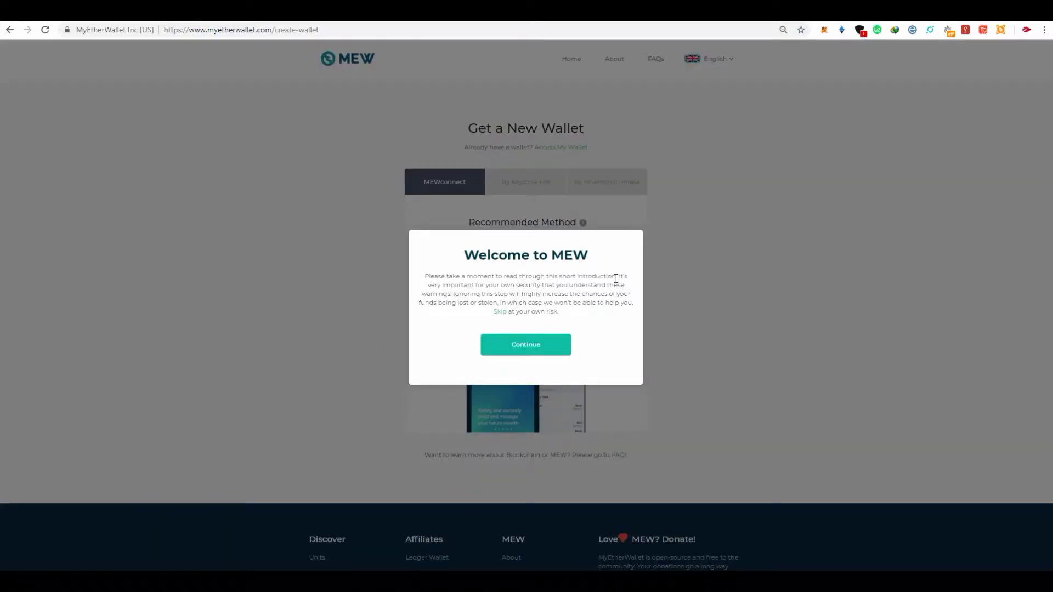
click(542, 352)
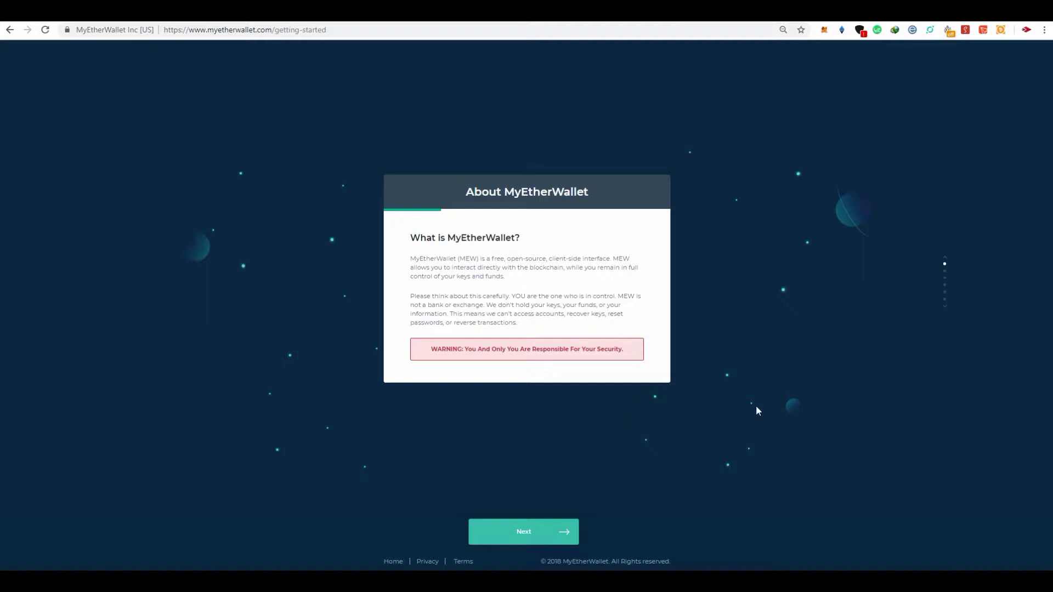
click(522, 537)
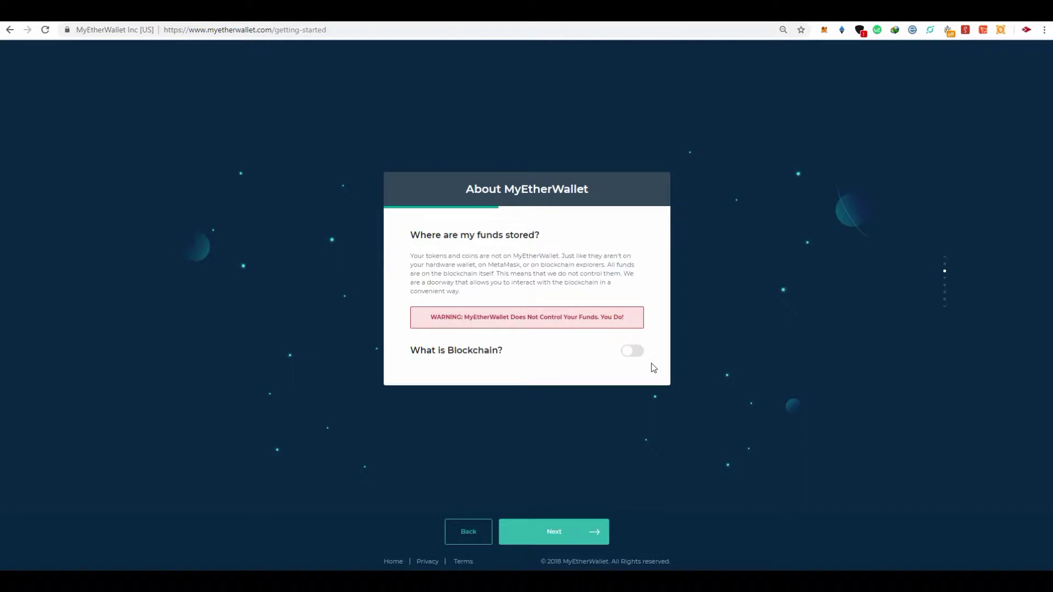
click(633, 351)
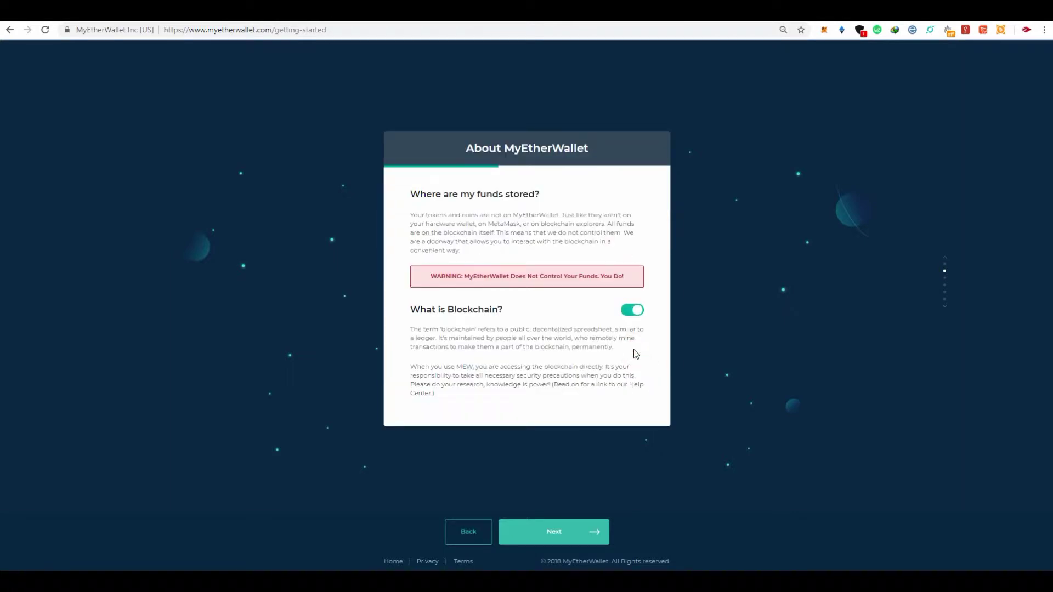
Step through the security, tips and What's the upside? cards to the Get a New Wallet page
click(550, 539)
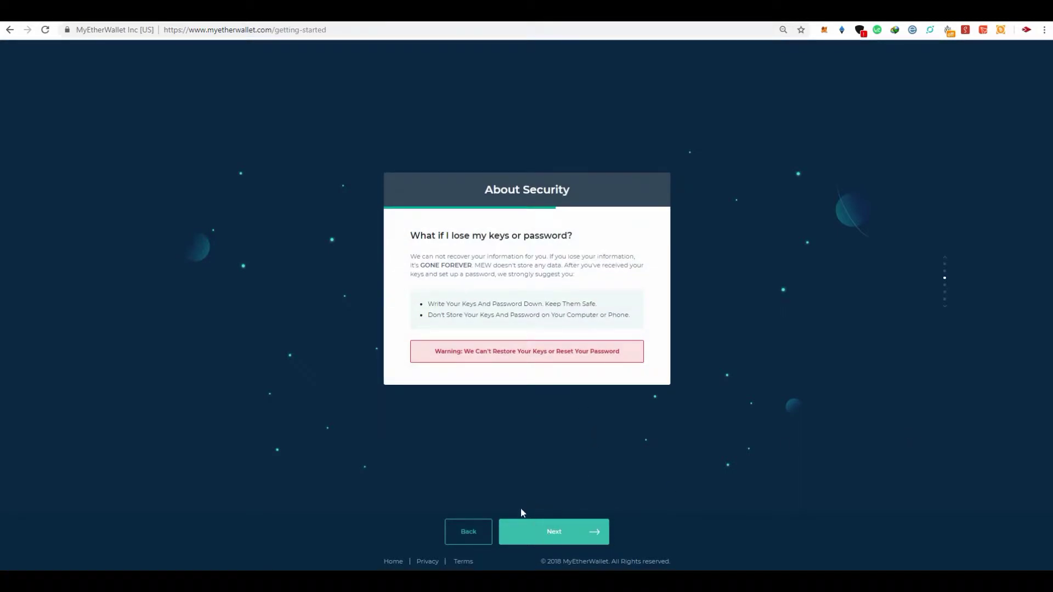
click(542, 538)
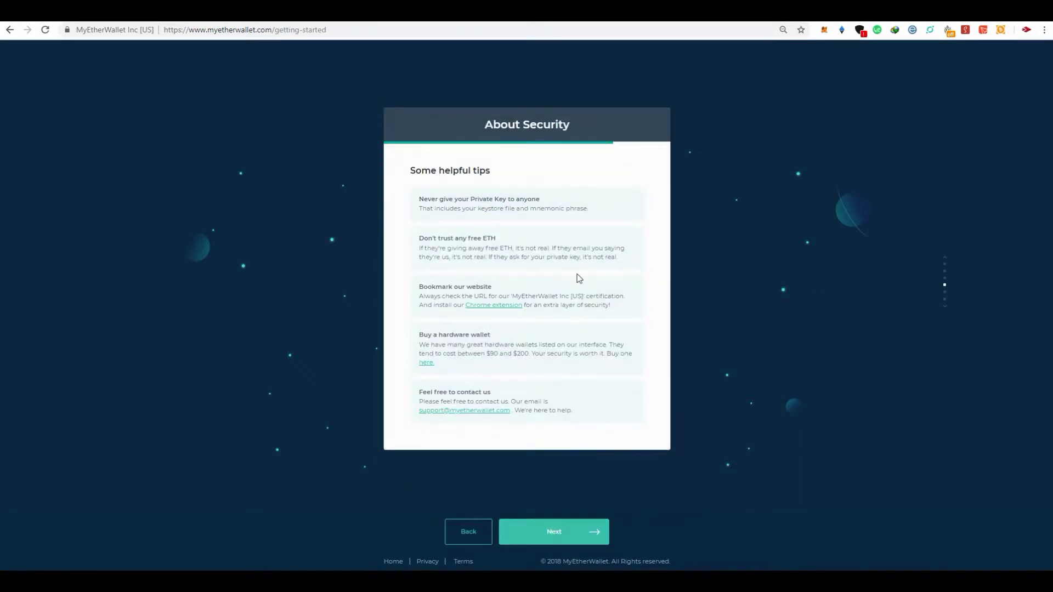
click(564, 533)
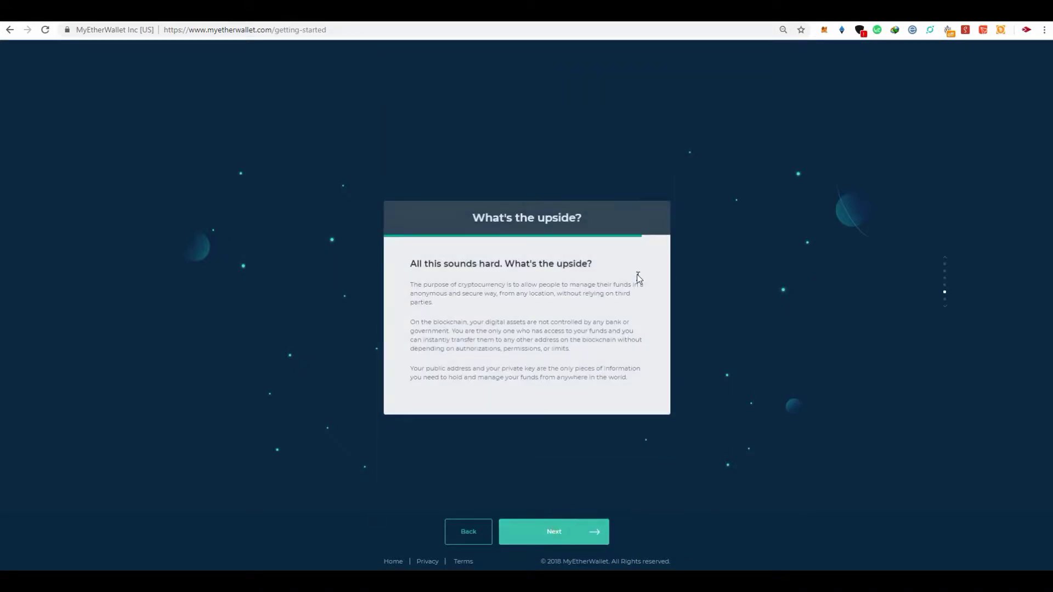
click(543, 537)
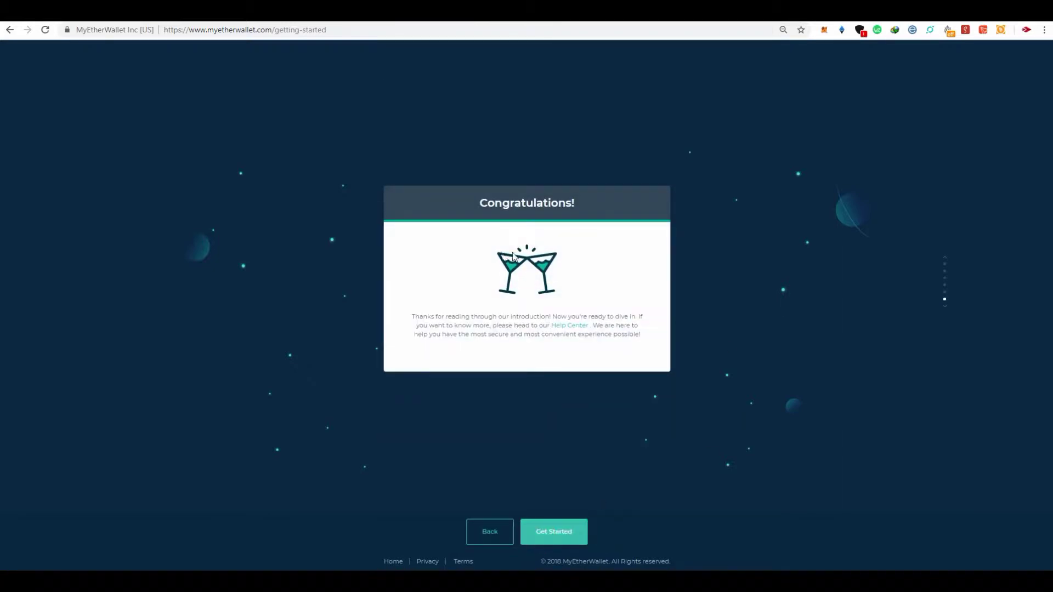
click(564, 535)
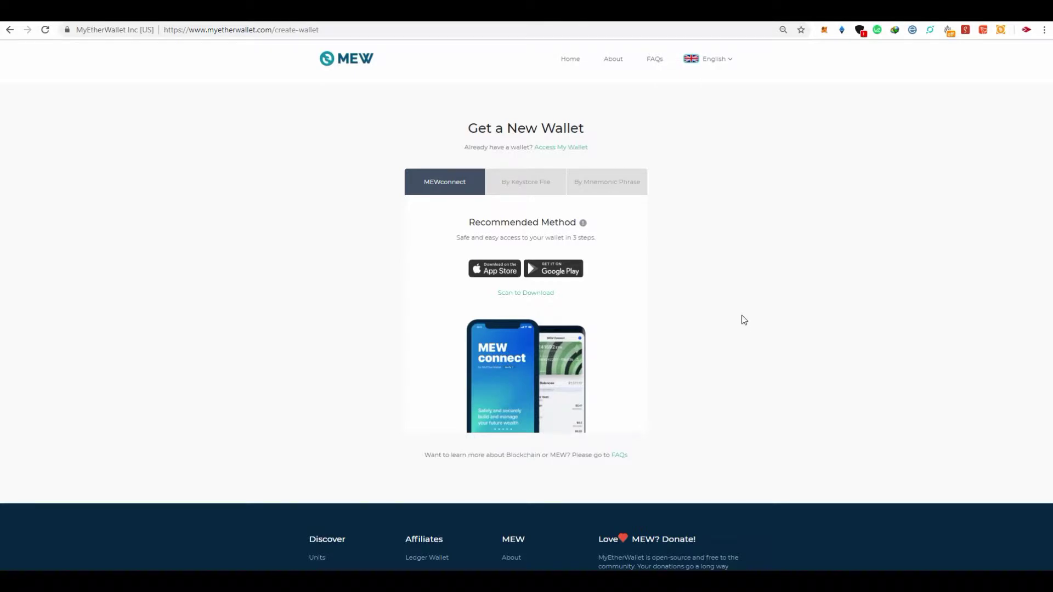
Choose the By Keystore File option on the Get a New Wallet page
scroll(586, 305, down, 3)
scroll(587, 306, up, 3)
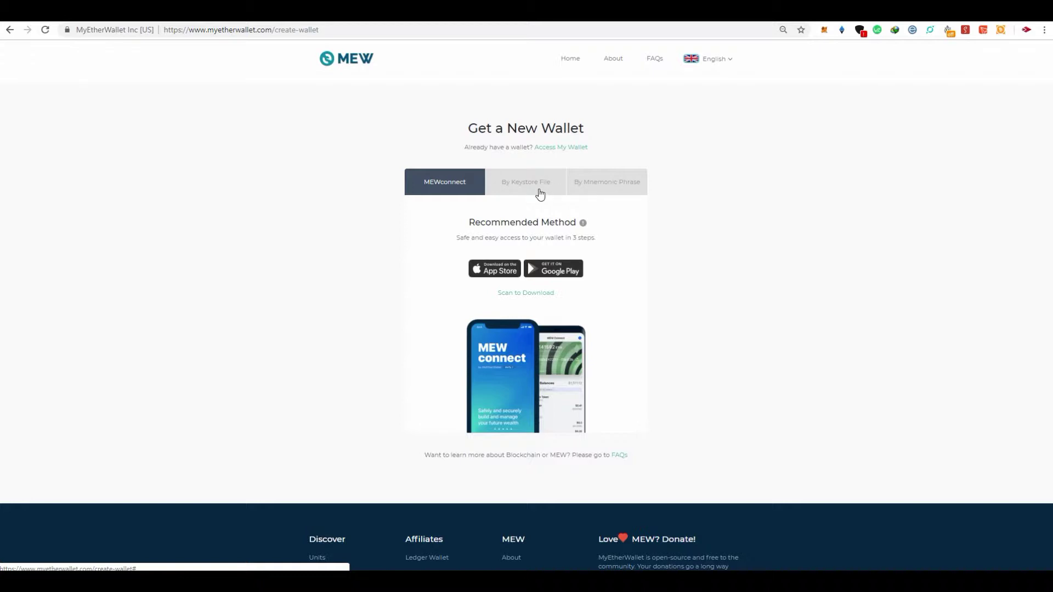
click(540, 186)
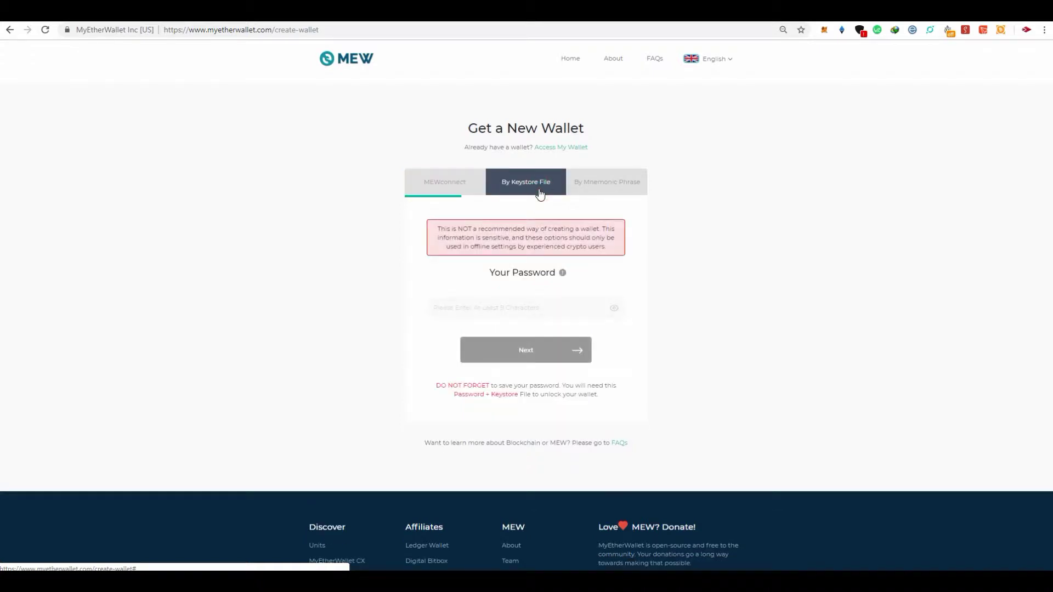
Enter a trial password in the Your Password field, erasing and retyping characters; it rates Very Weak
click(553, 308)
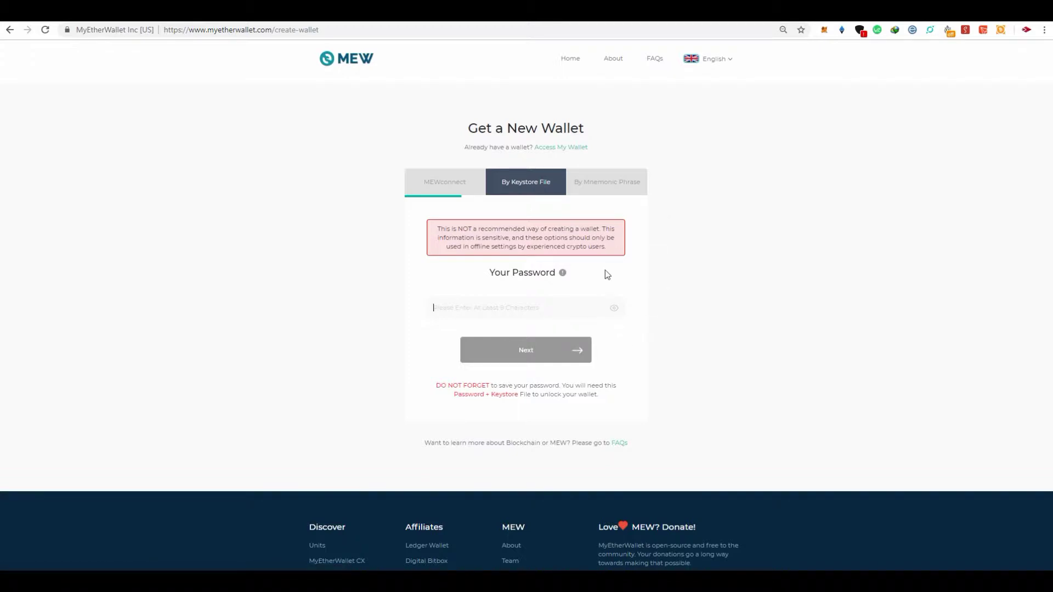
click(463, 310)
text(a)
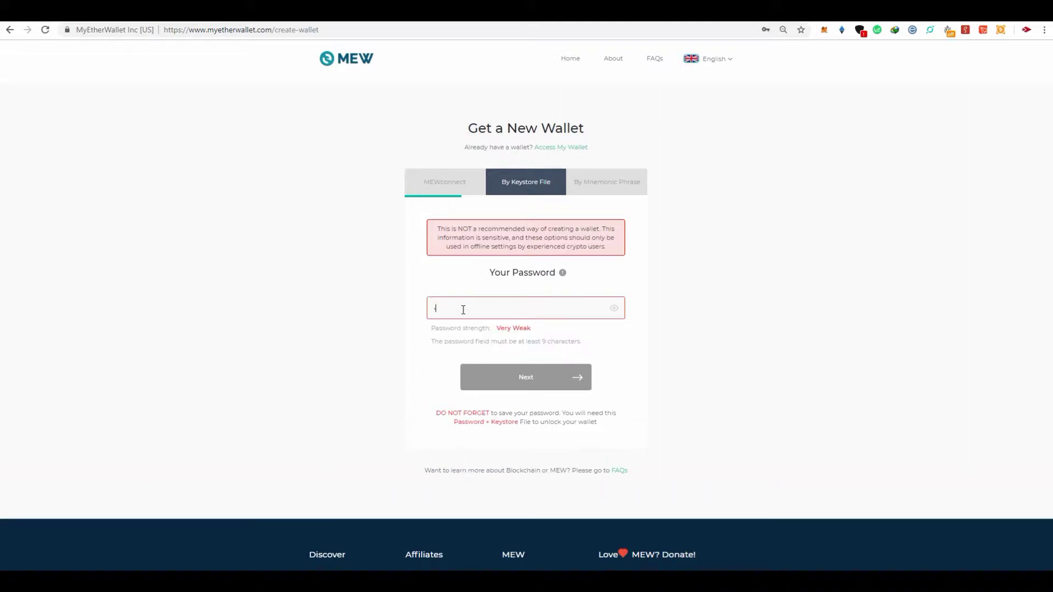
key(BackSpace)
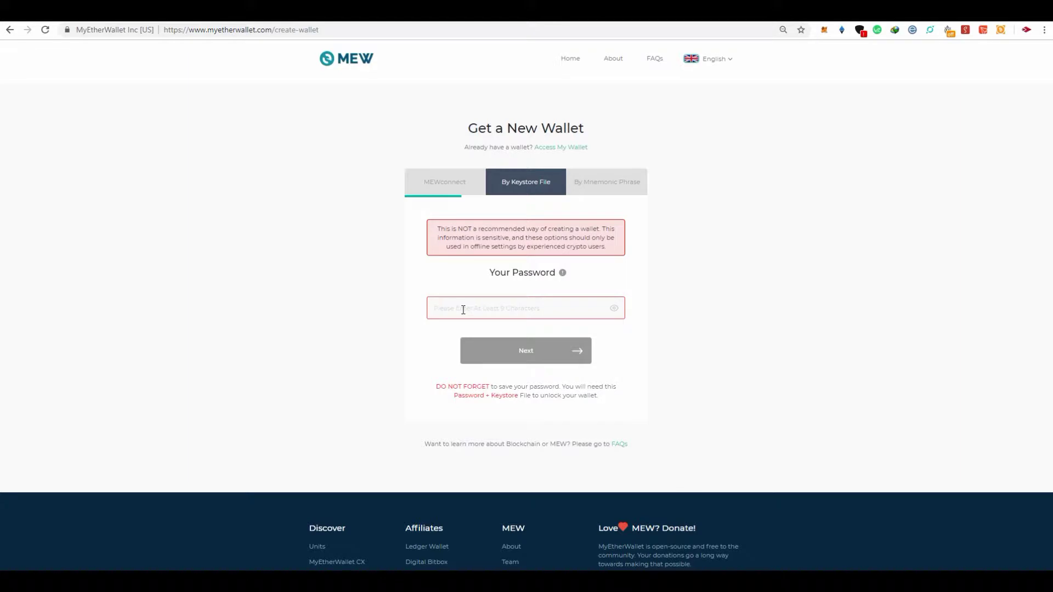
text(a)
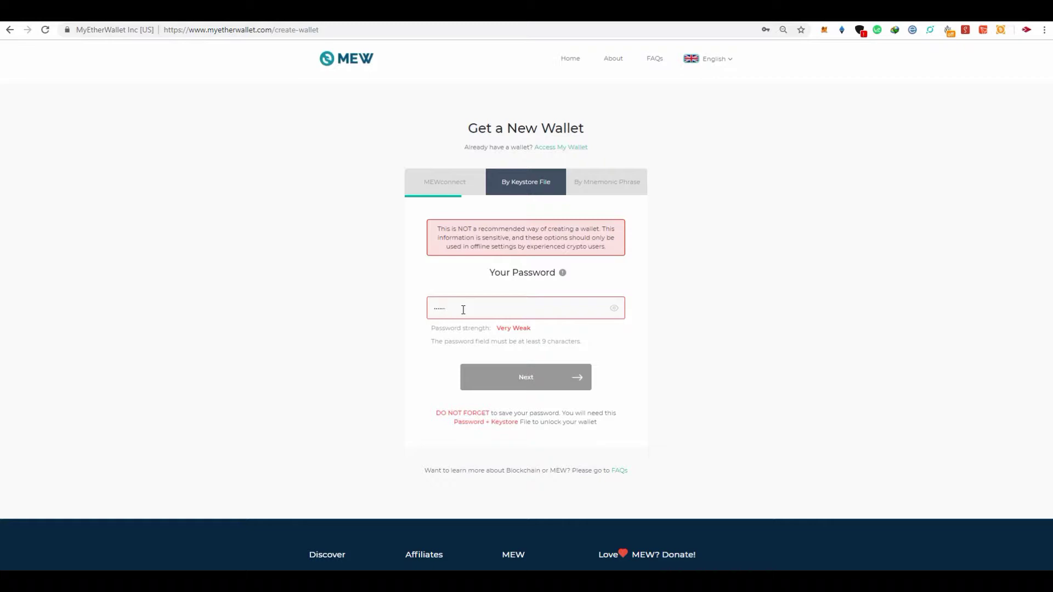
text(aaa)
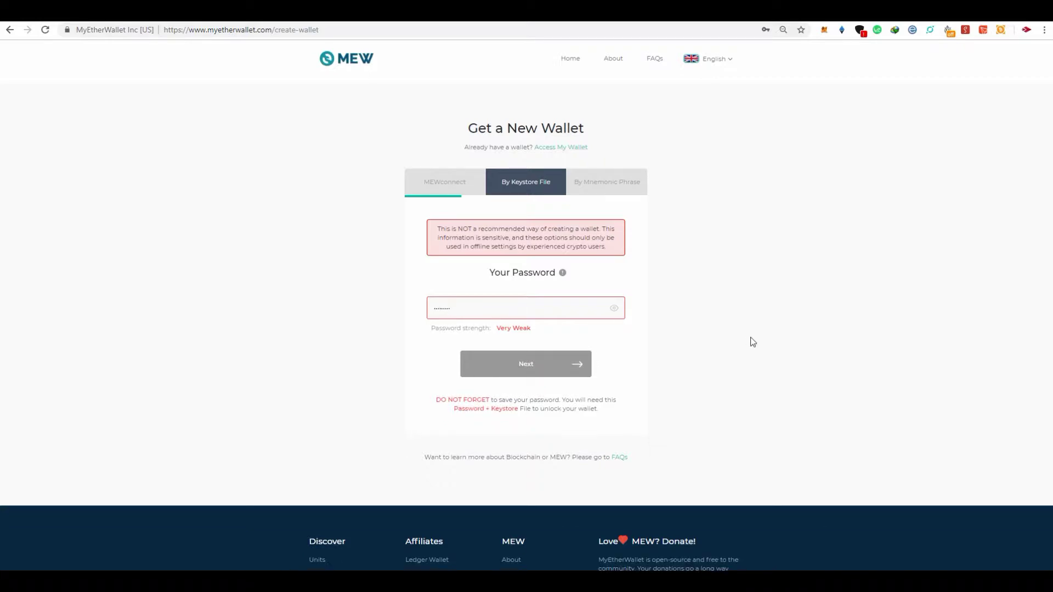
key(BackSpace)
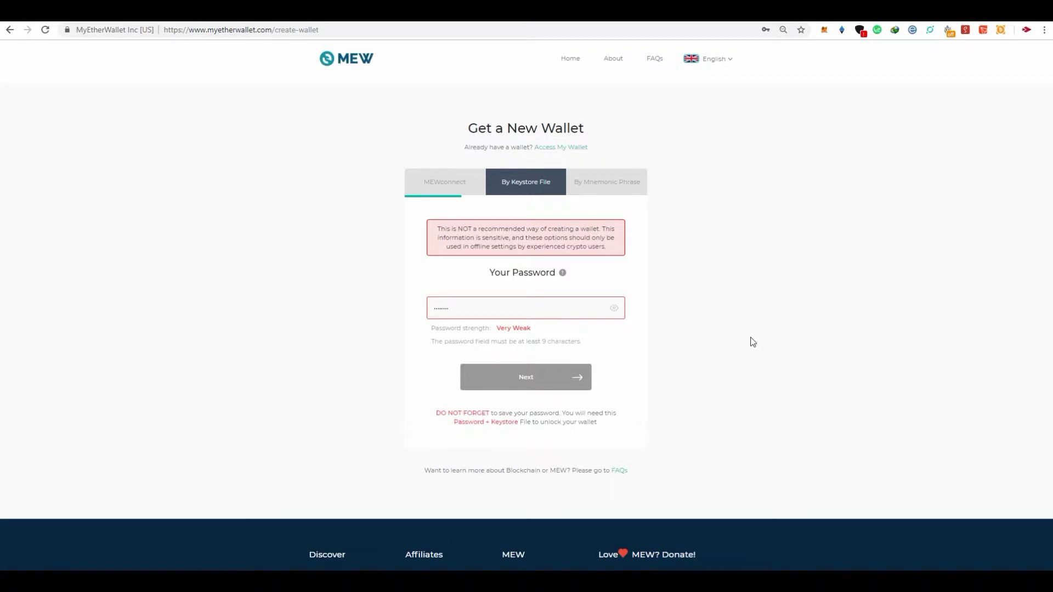
key(BackSpace)
key(BackSpace)
key(BackSpace)
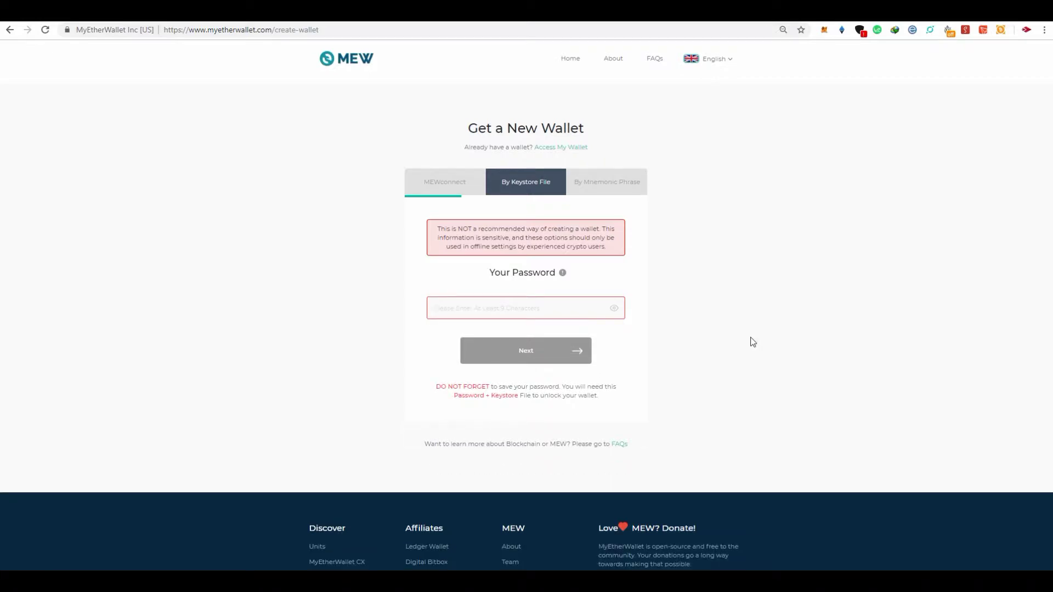
text(a)
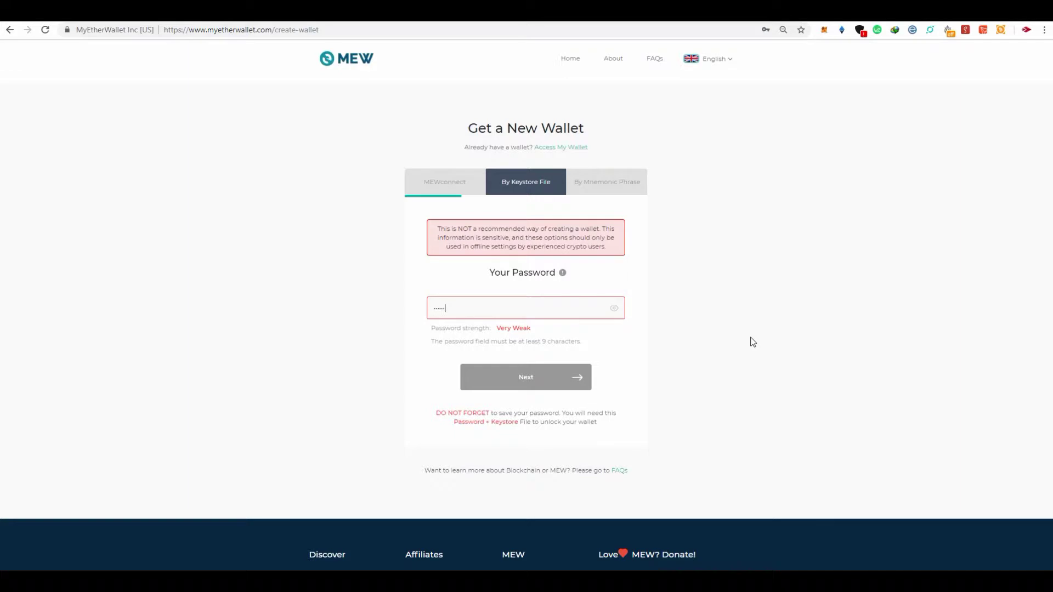
text(a)
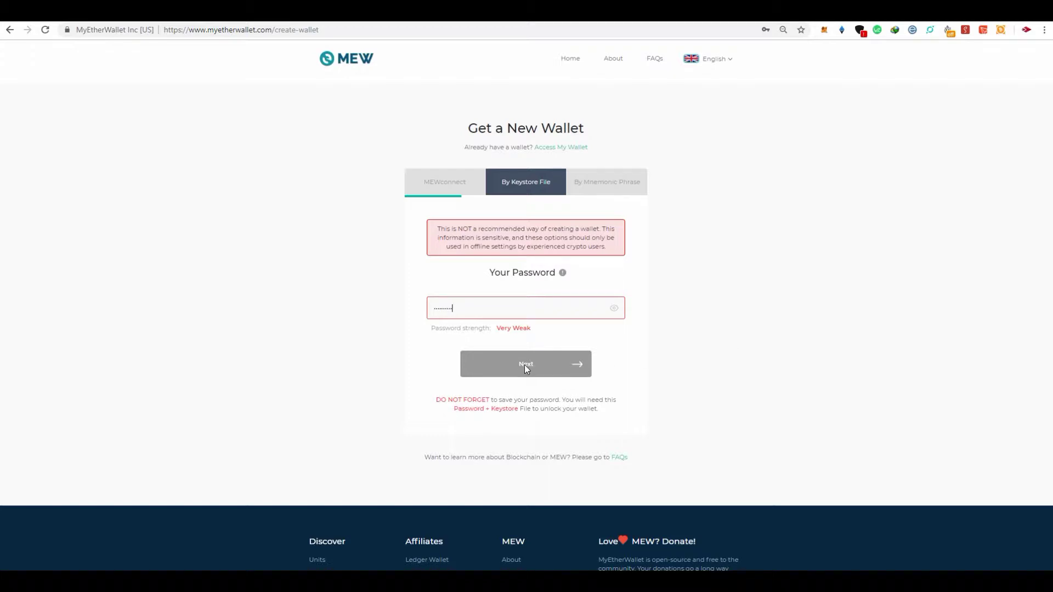
Clear and retype the keystore password, still Very Weak and under 9 characters
key(BackSpace)
key(BackSpace)
key(BackSpace)
key(BackSpace)
key(BackSpace)
key(BackSpace)
key(BackSpace)
key(BackSpace)
key(BackSpace)
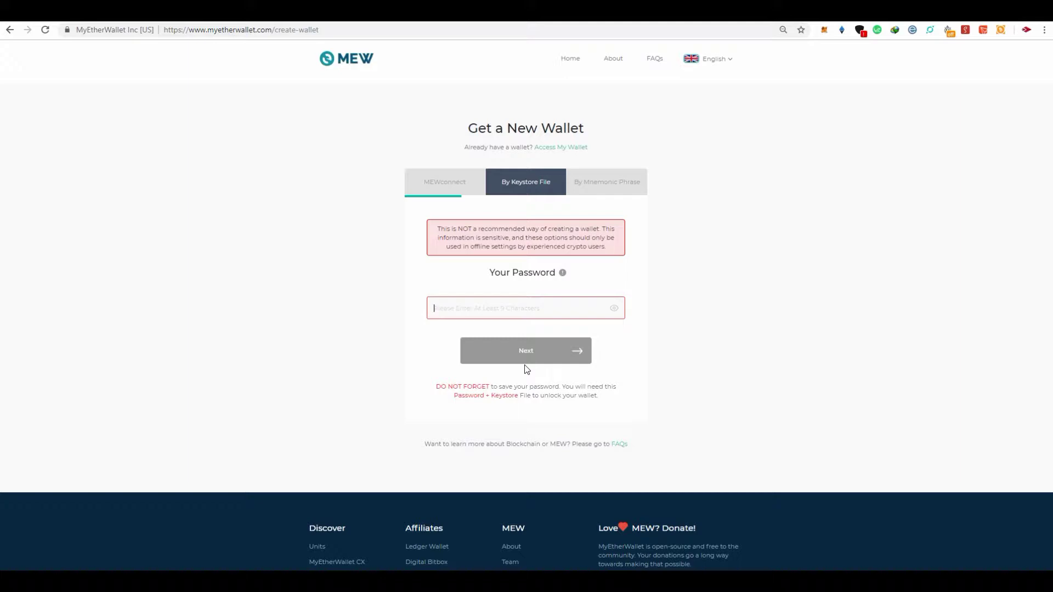
text(a)
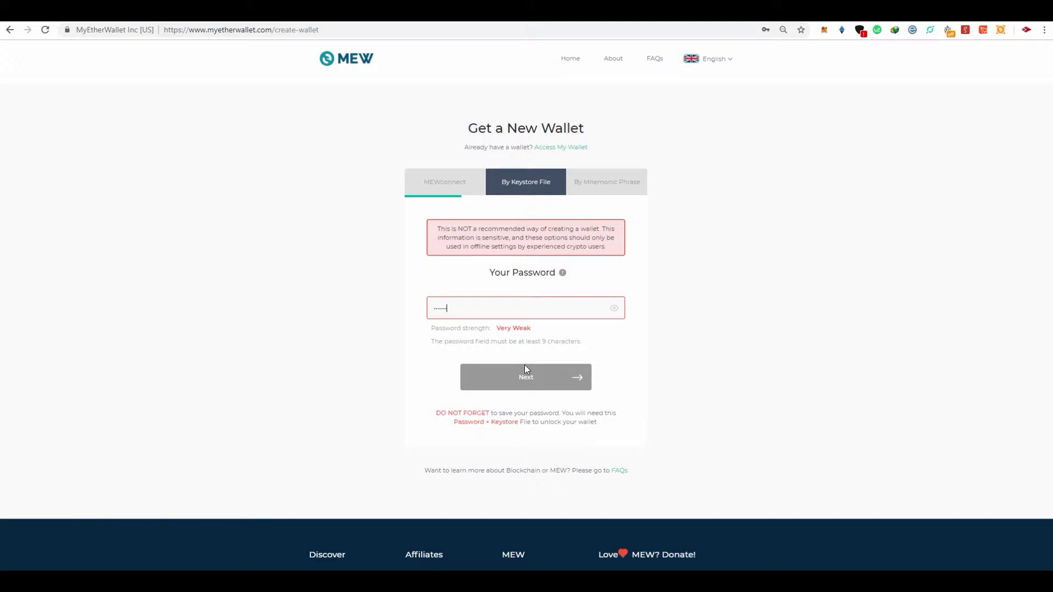
text(a)
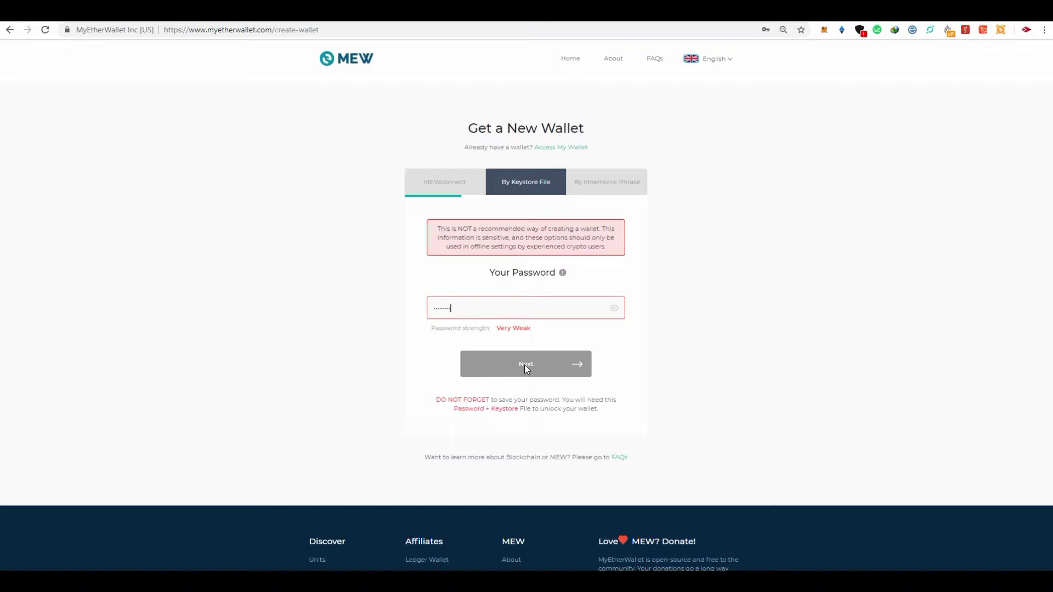
text(a)
Try to proceed with the short password, keeping the By Keystore File option selected
scroll(689, 282, down, 3)
click(515, 220)
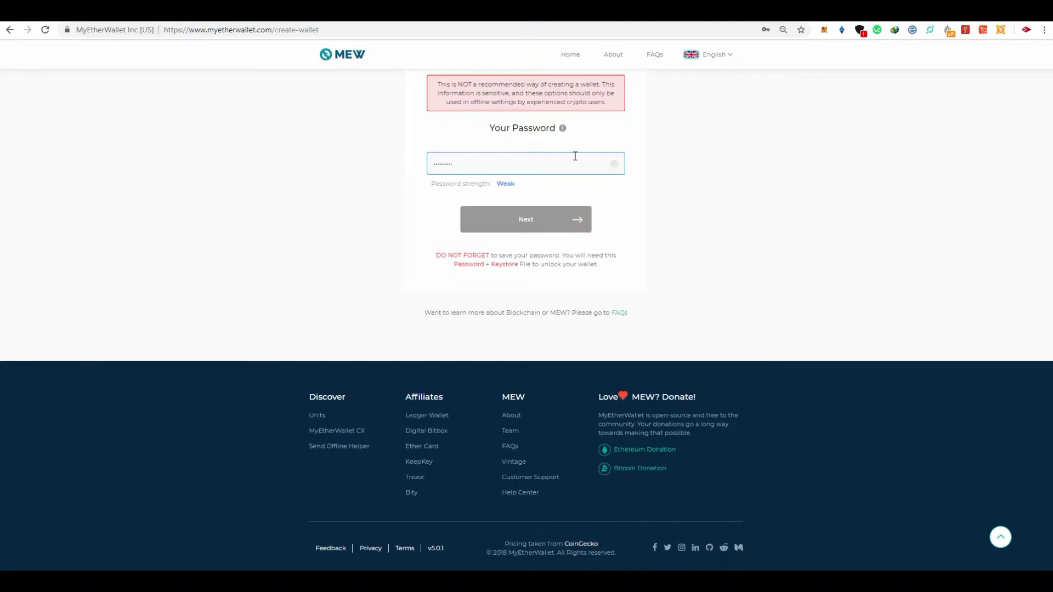
scroll(575, 156, up, 3)
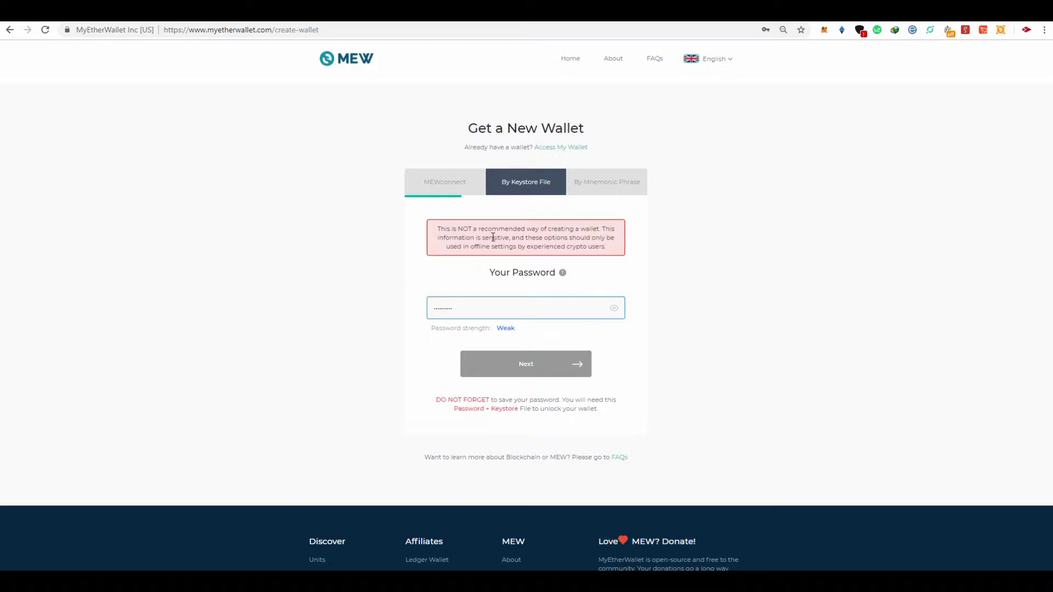
click(510, 185)
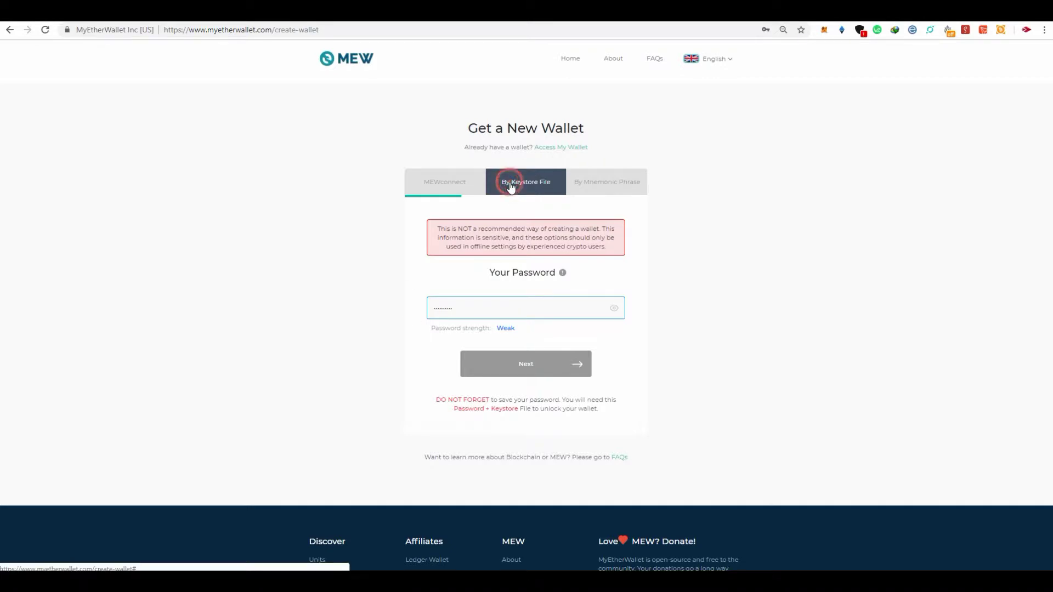
click(520, 363)
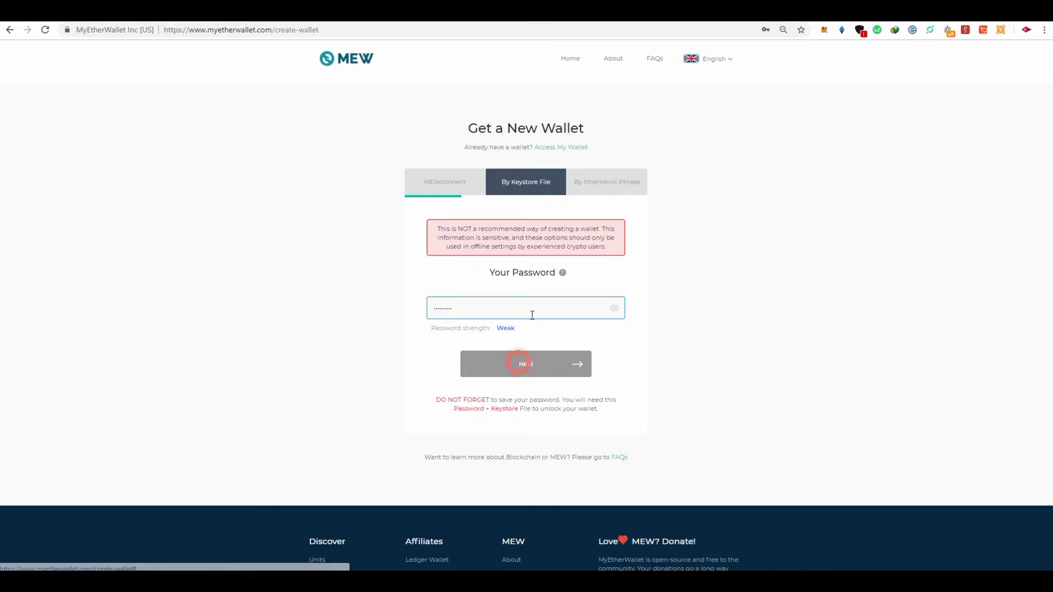
Clear the password field and type a new password of at least 9 characters
click(509, 310)
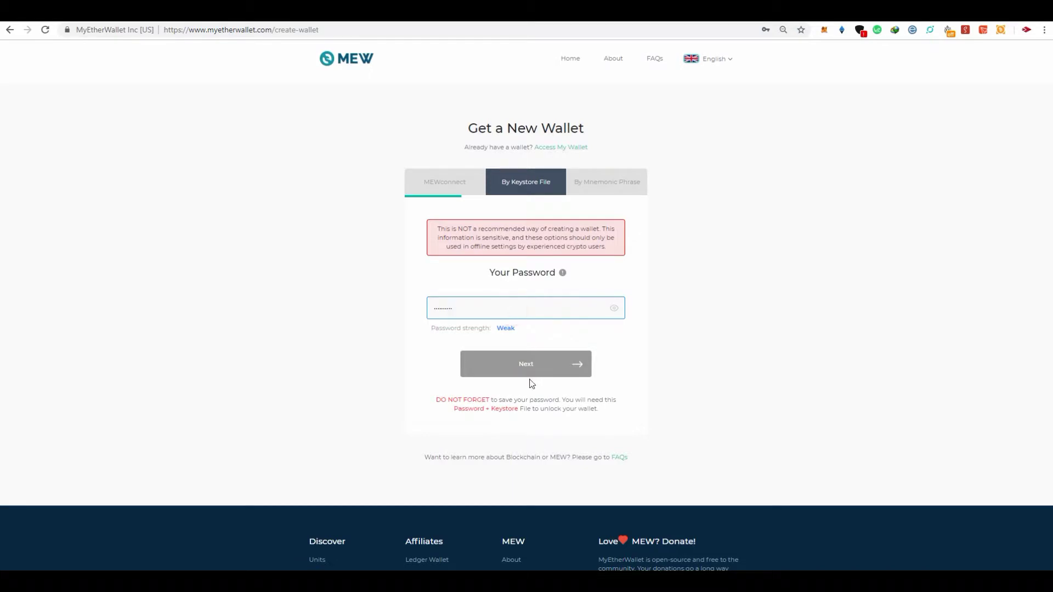
click(519, 305)
text(••)
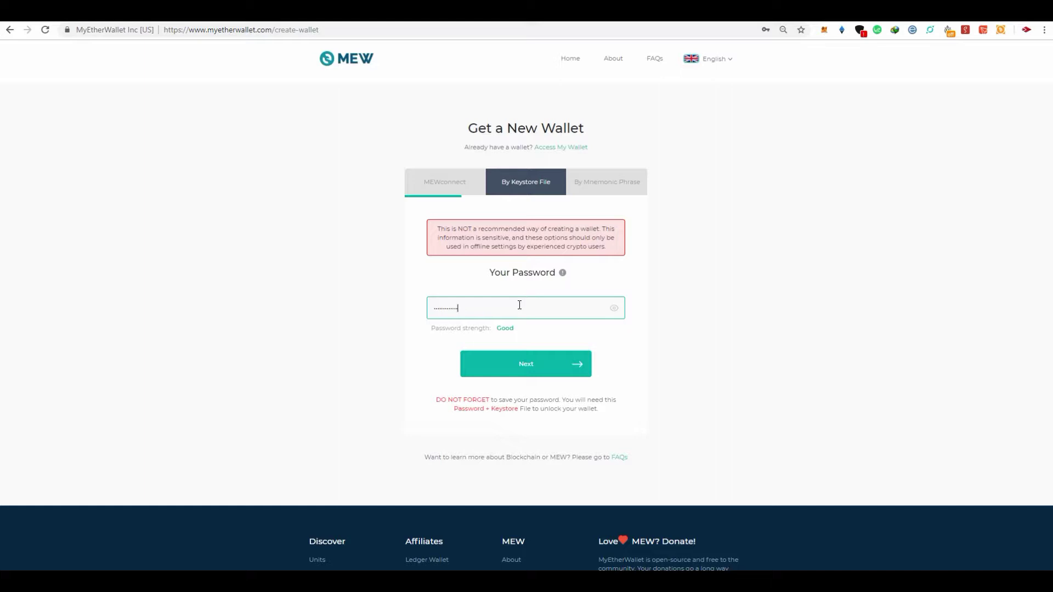
key(BackSpace)
key(BackSpace)
key(BackSpace)
key(BackSpace)
key(BackSpace)
key(BackSpace)
key(BackSpace)
key(BackSpace)
key(BackSpace)
key(BackSpace)
key(BackSpace)
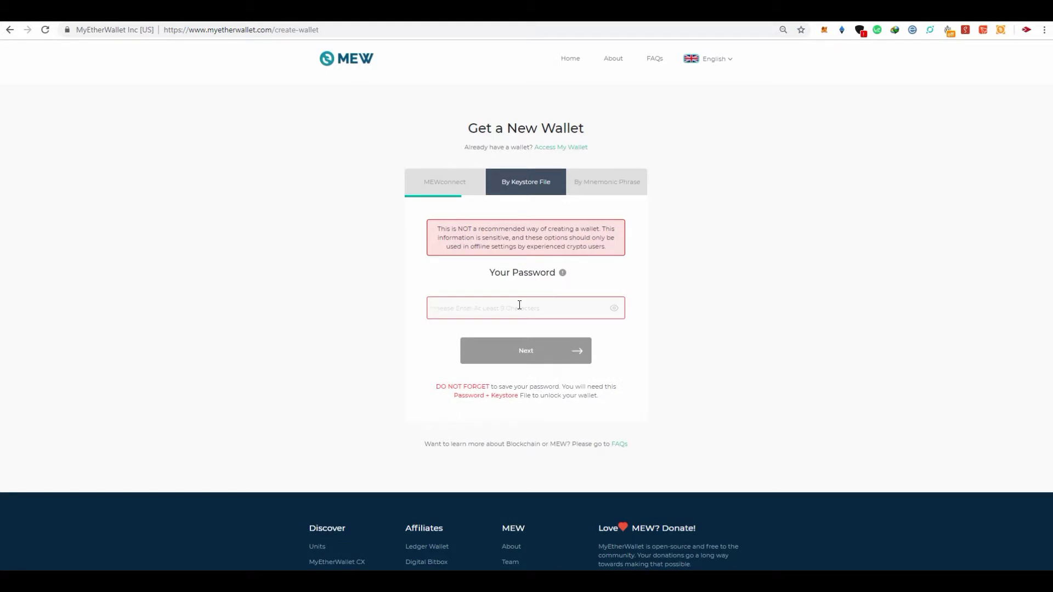
text(abc)
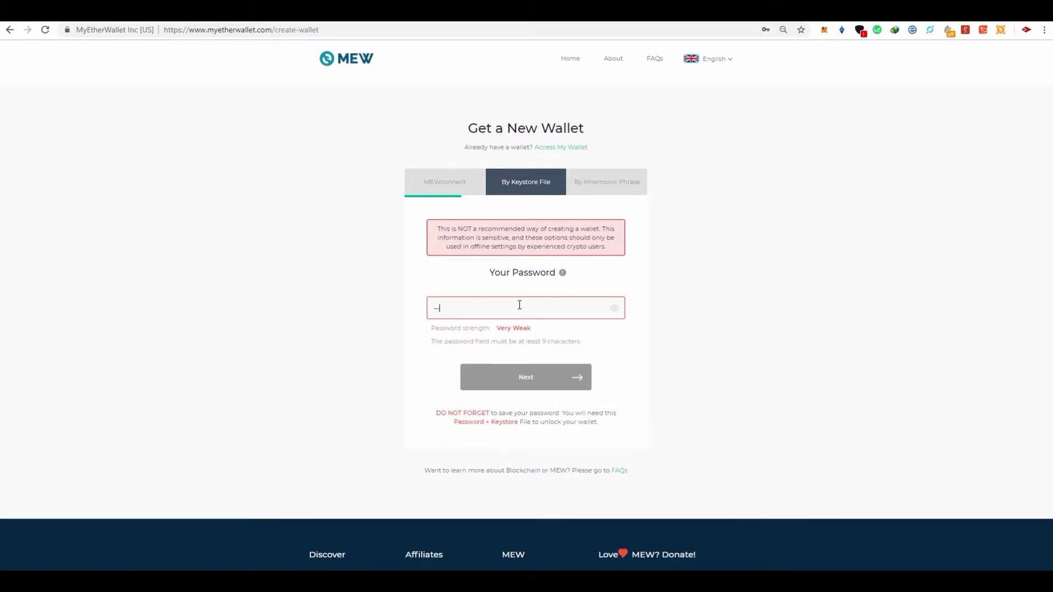
text(••••••)
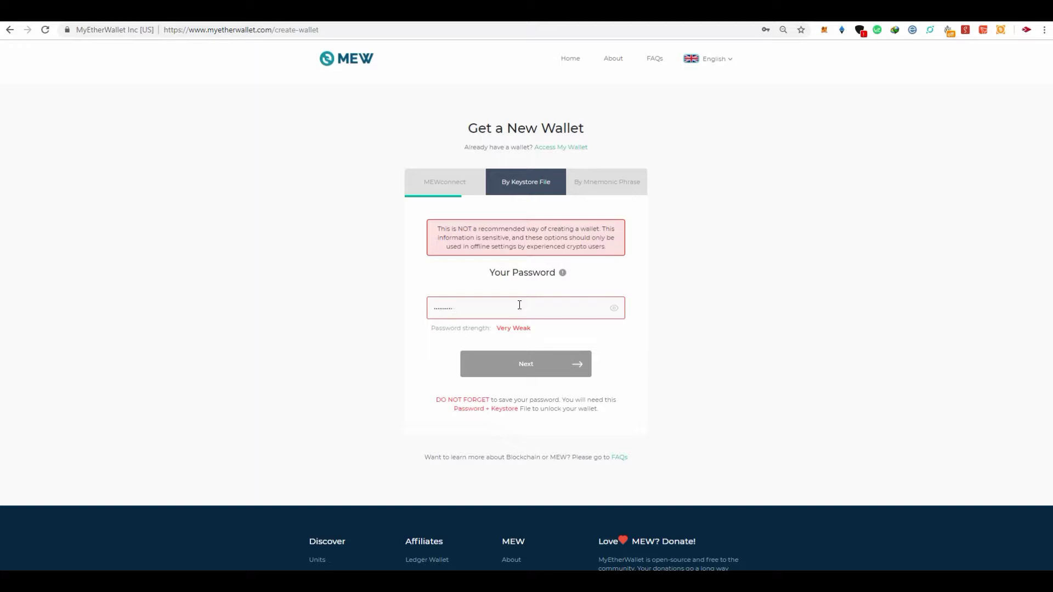
text(•••)
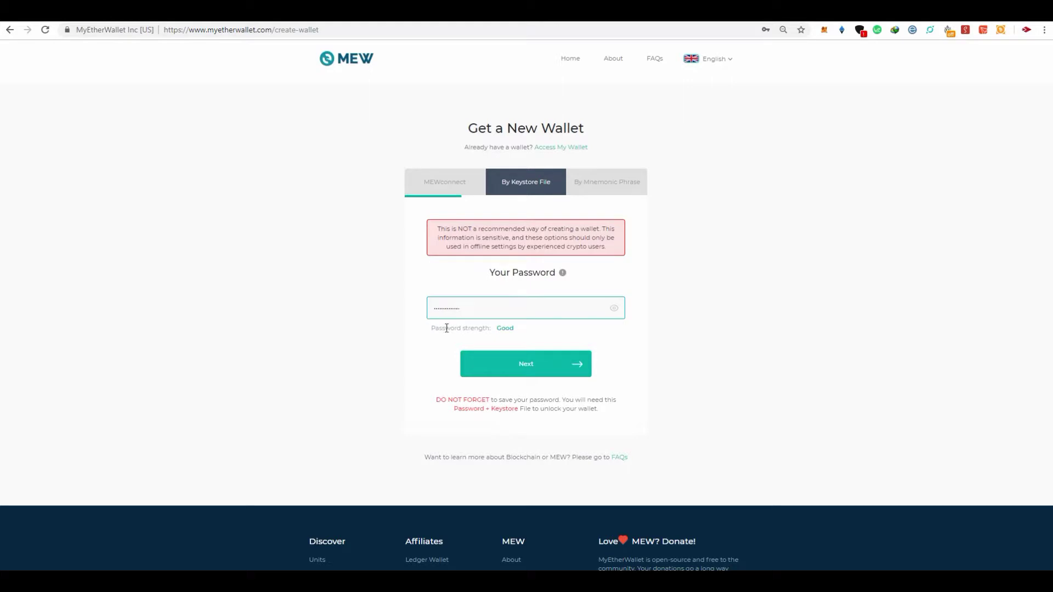
Click Next to reach the Save My Keystore File page
click(519, 373)
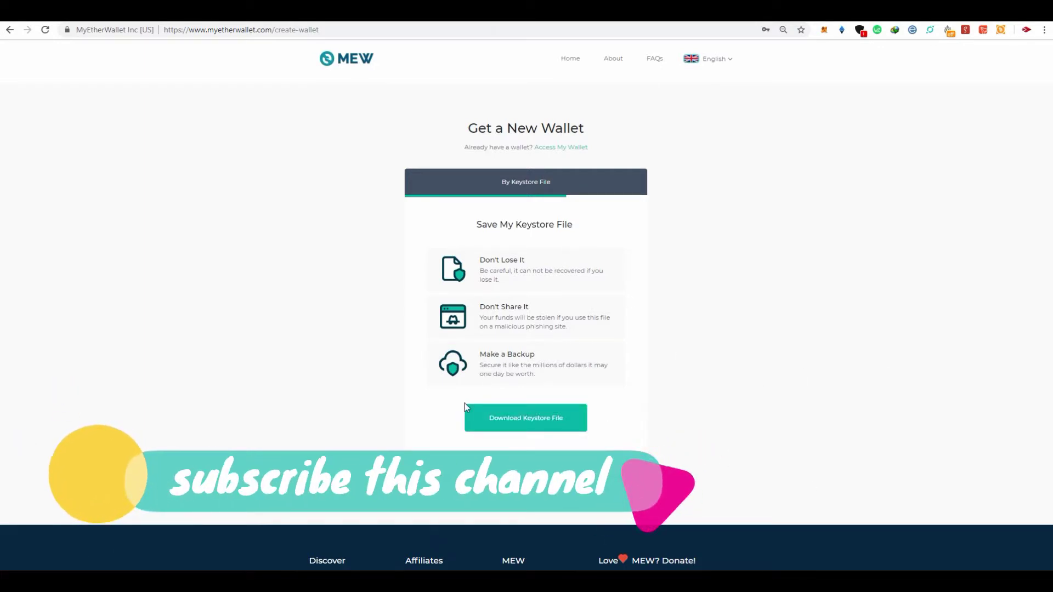
Save the keystore file to E:\All secret key\ETH+ALL KEY with its name prefixed 'NEW FOR TUTORIAL -'
click(557, 427)
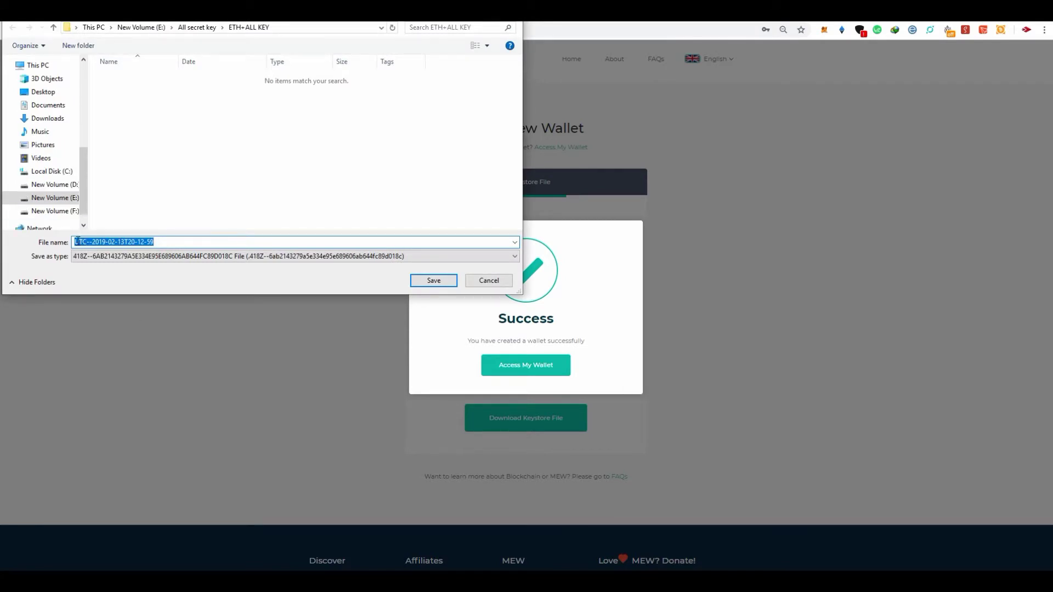
click(40, 198)
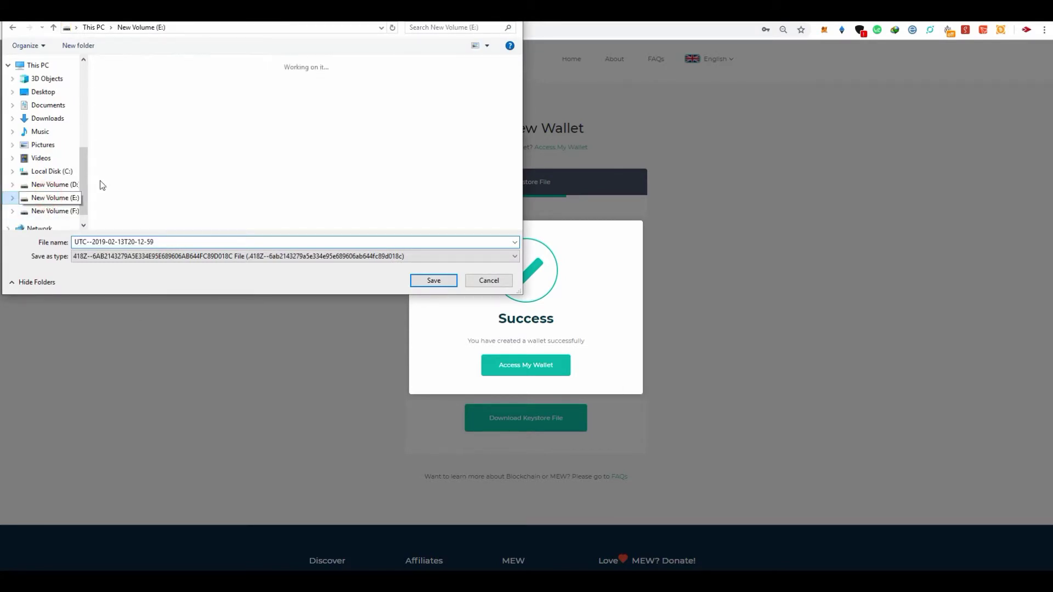
double_click(132, 102)
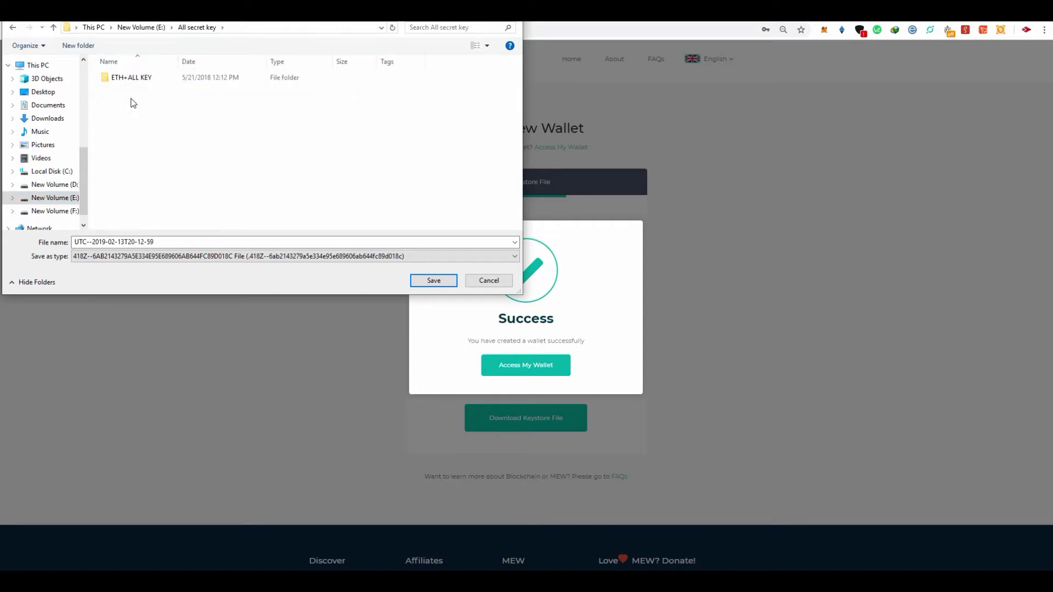
double_click(127, 81)
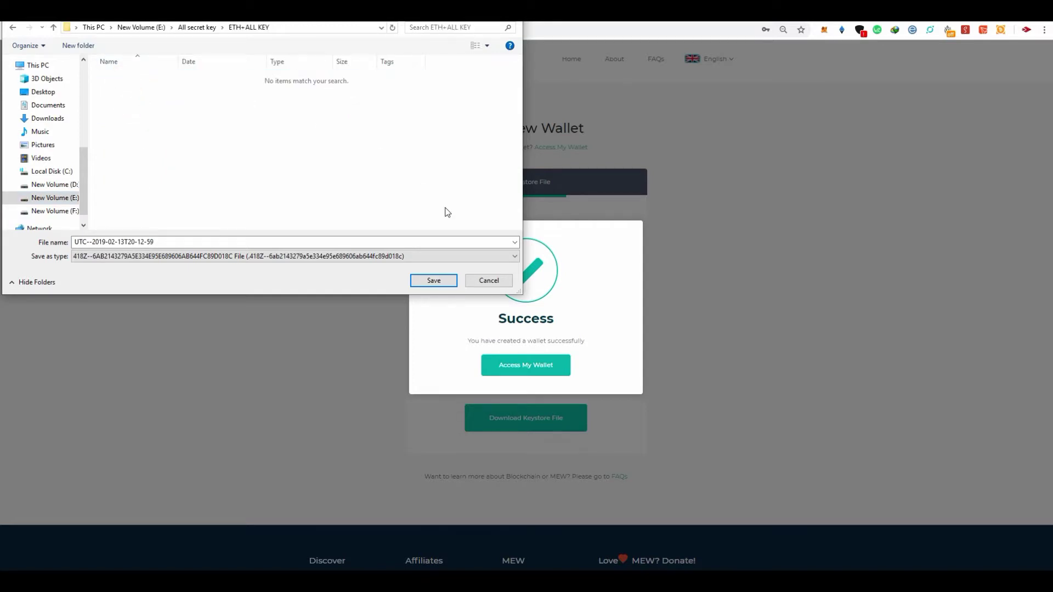
click(80, 243)
click(78, 242)
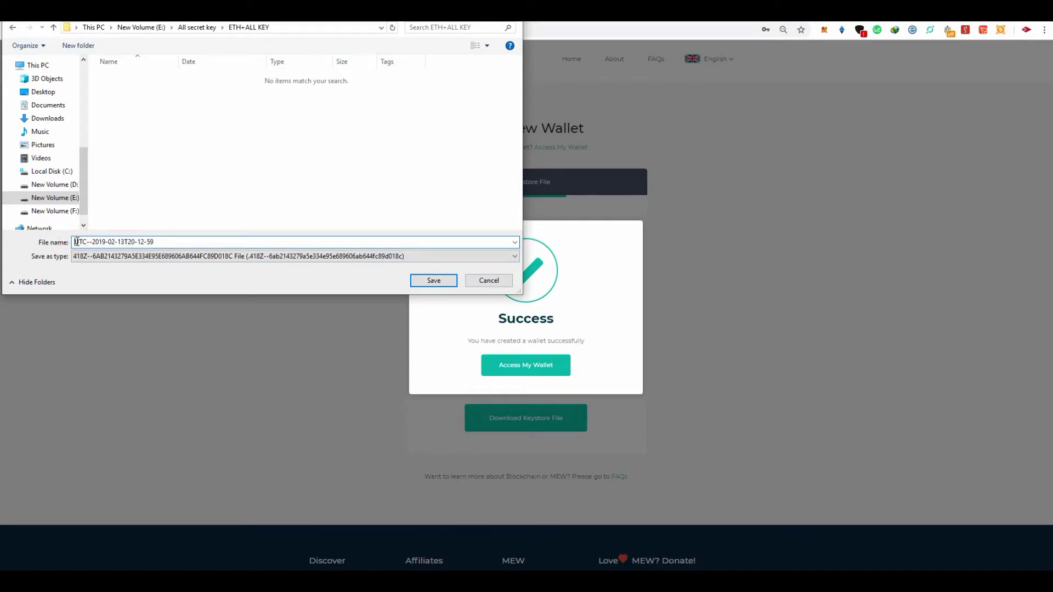
text(NEW FOR TUTO)
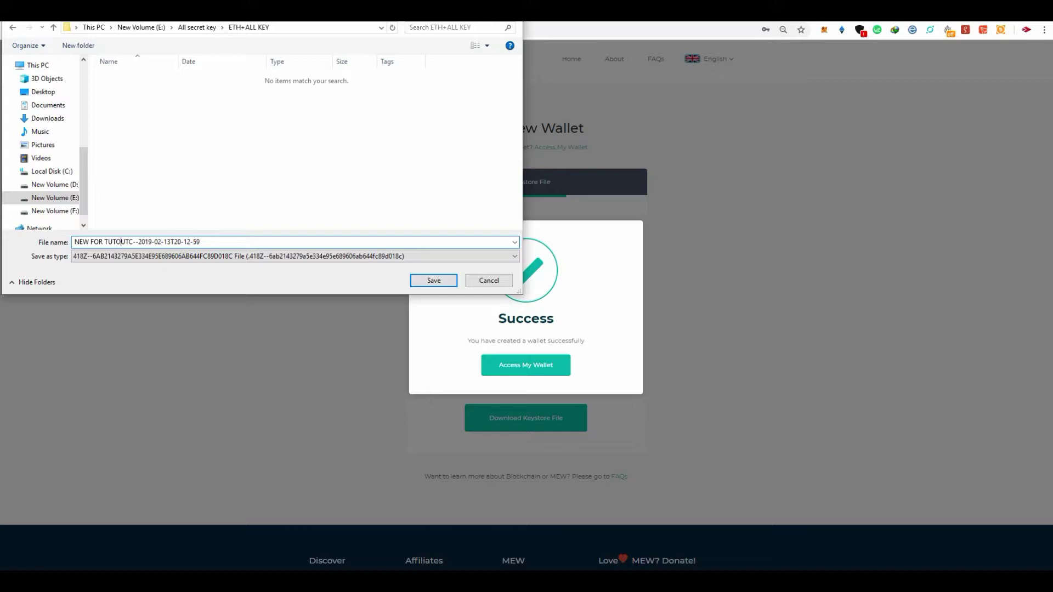
text(RIAL -)
click(430, 281)
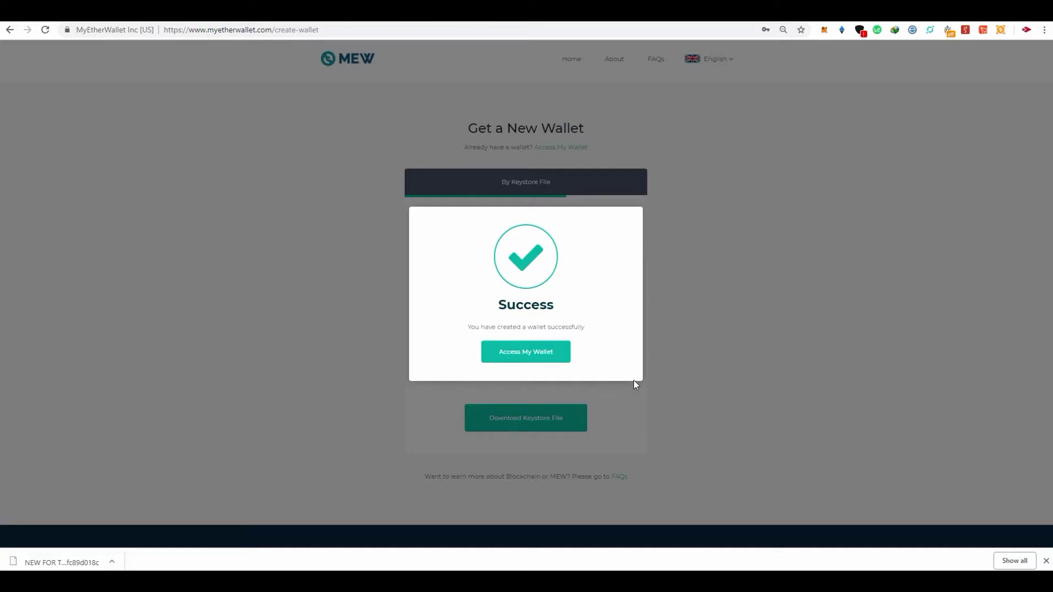
Go to Access My Wallet and save the wallet password in Chrome under the username 'MEW'
click(539, 360)
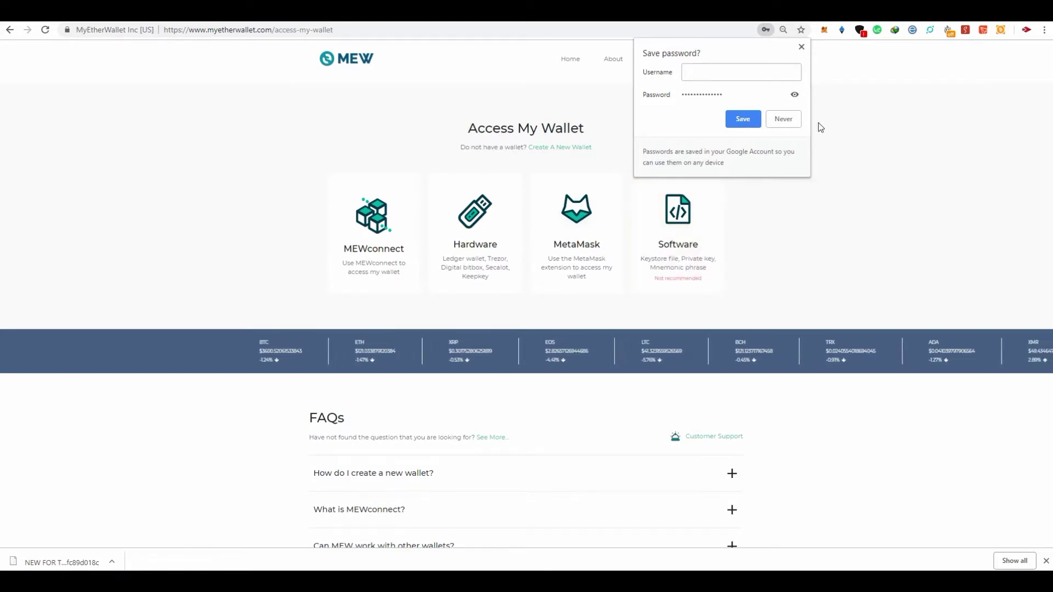
click(743, 73)
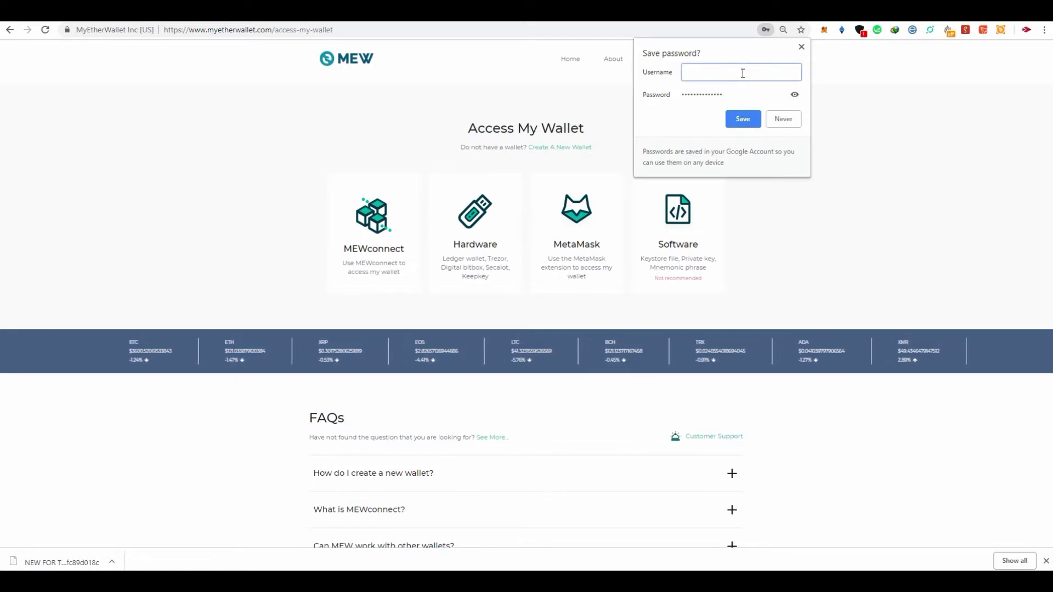
text(MEW)
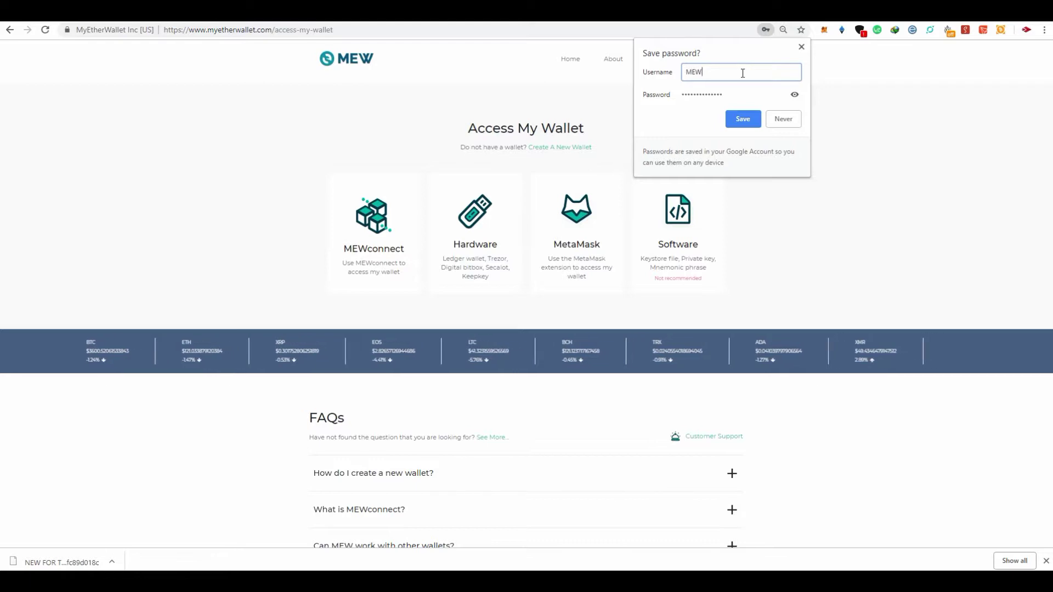
click(738, 120)
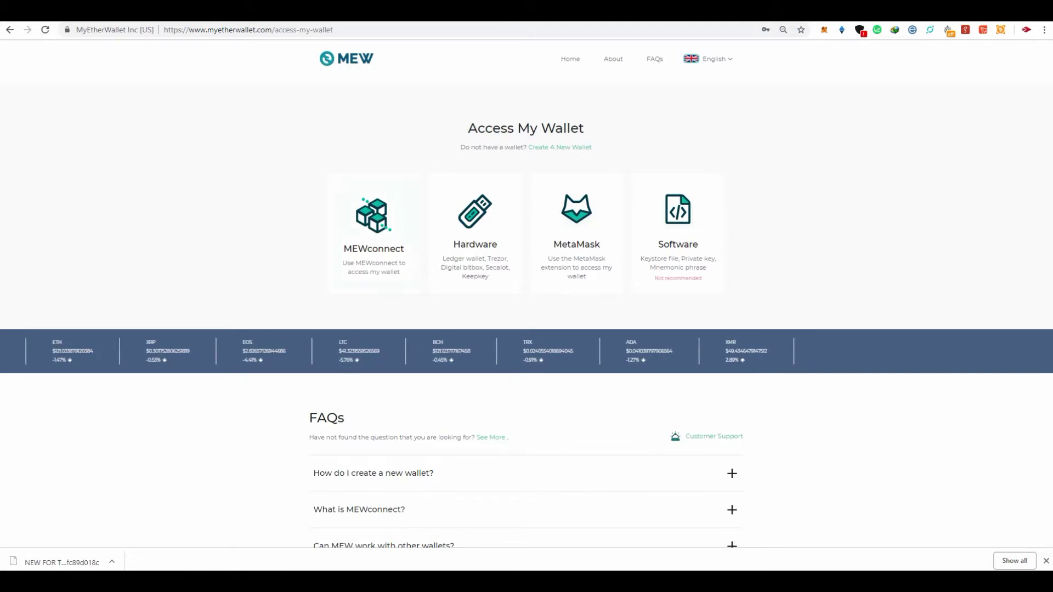
Dismiss the browser download bar and preview the MEWconnect QR code window twice, closing it each time
click(1046, 560)
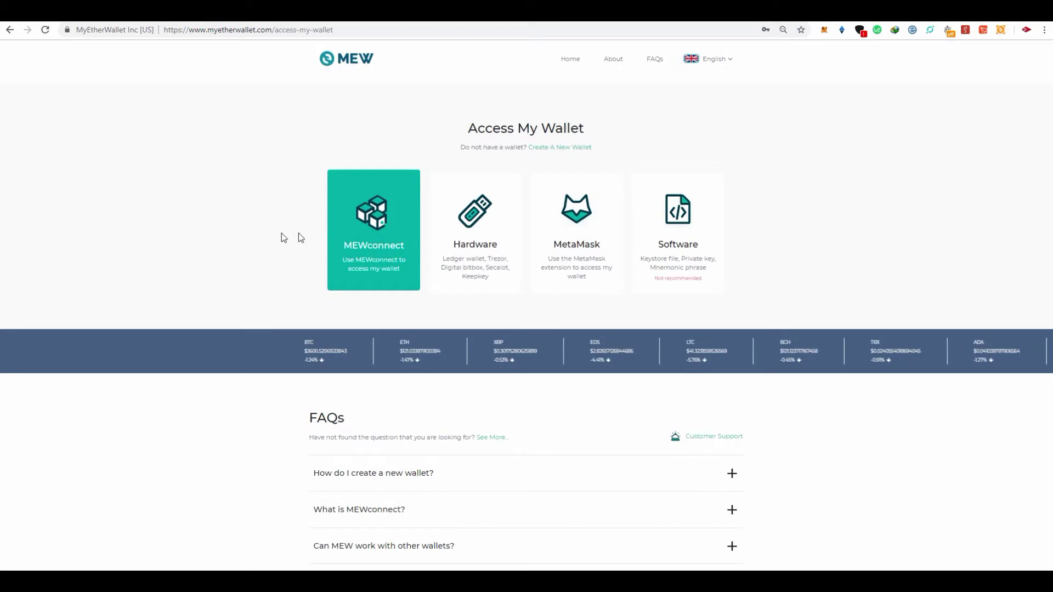
click(368, 268)
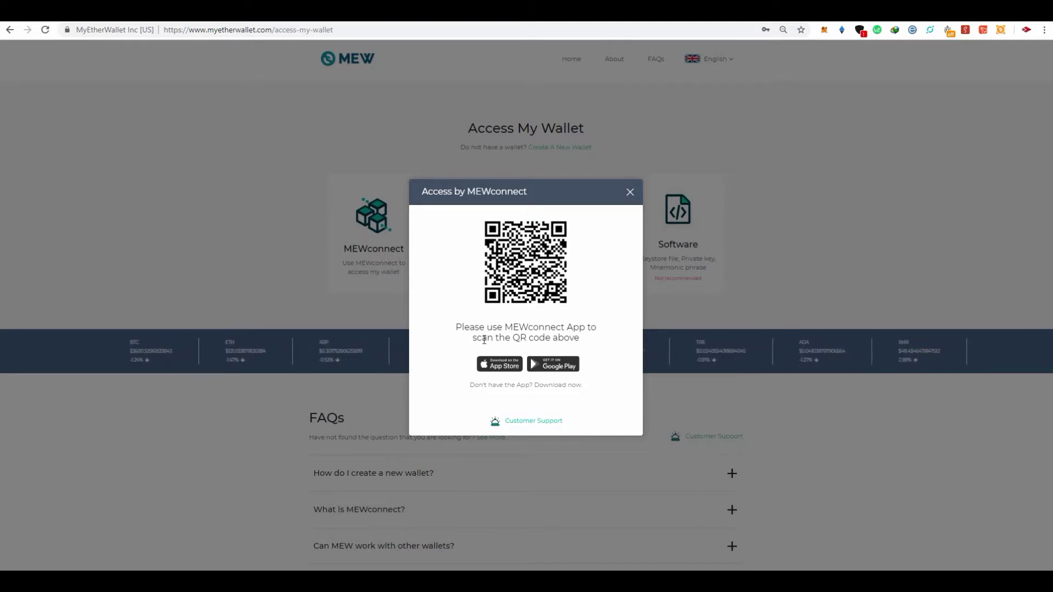
click(630, 192)
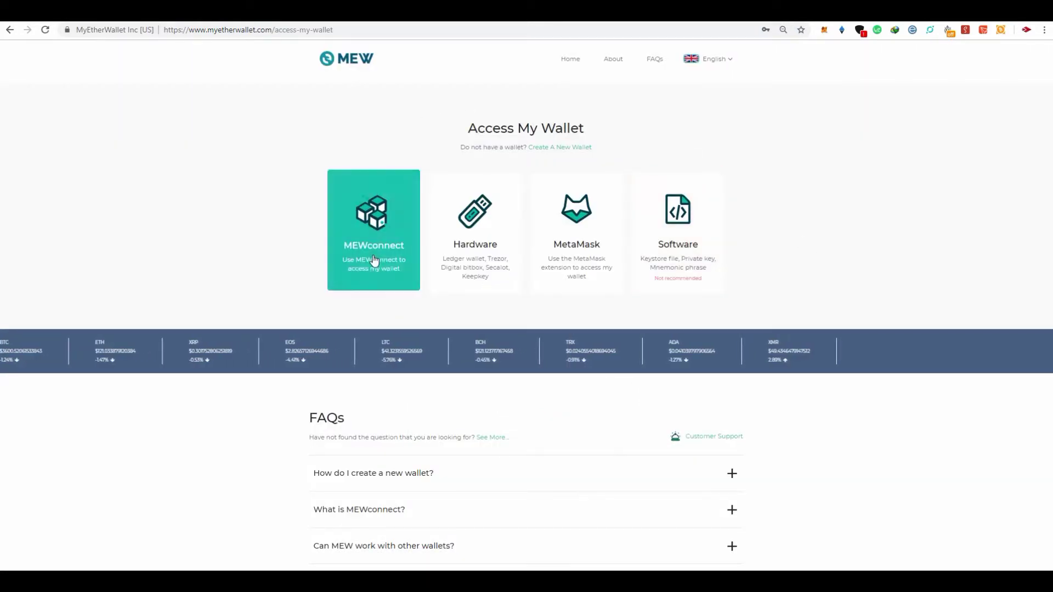
click(382, 284)
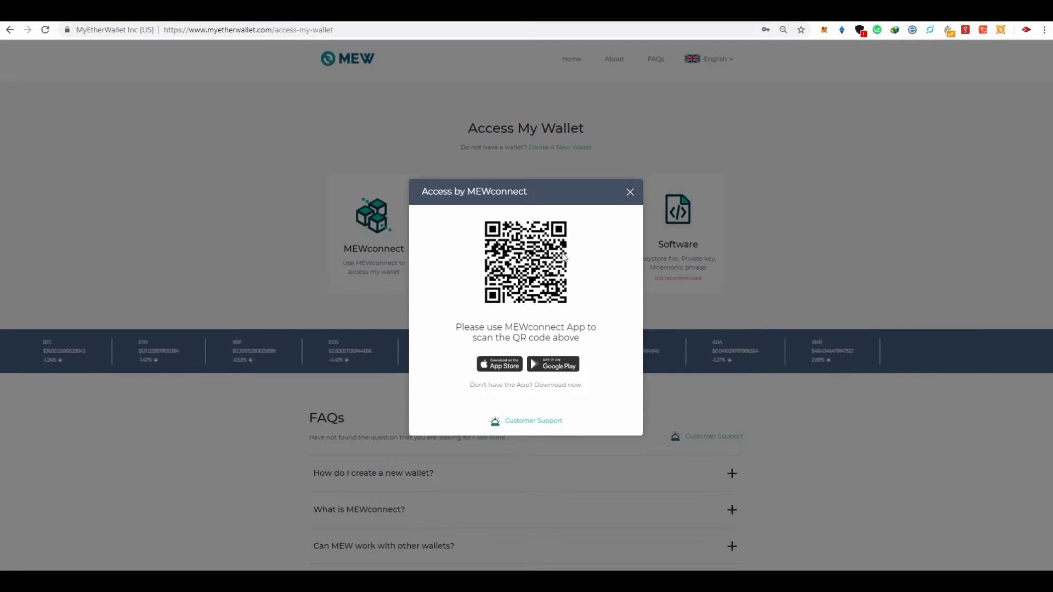
click(629, 192)
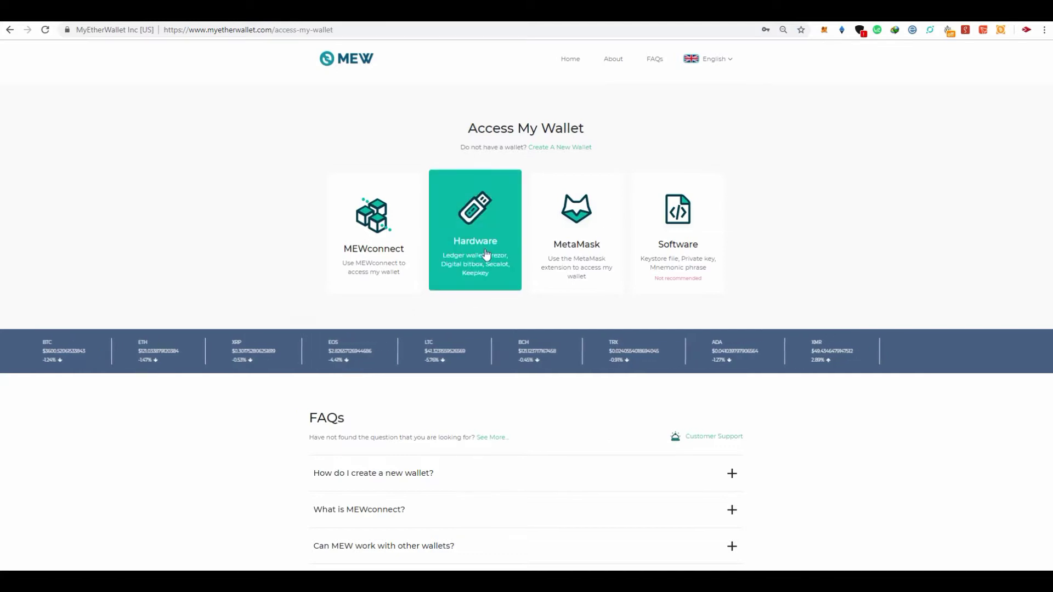
Choose MetaMask, accept the terms and unlock the wallet to reach the Ropsten dashboard
click(583, 229)
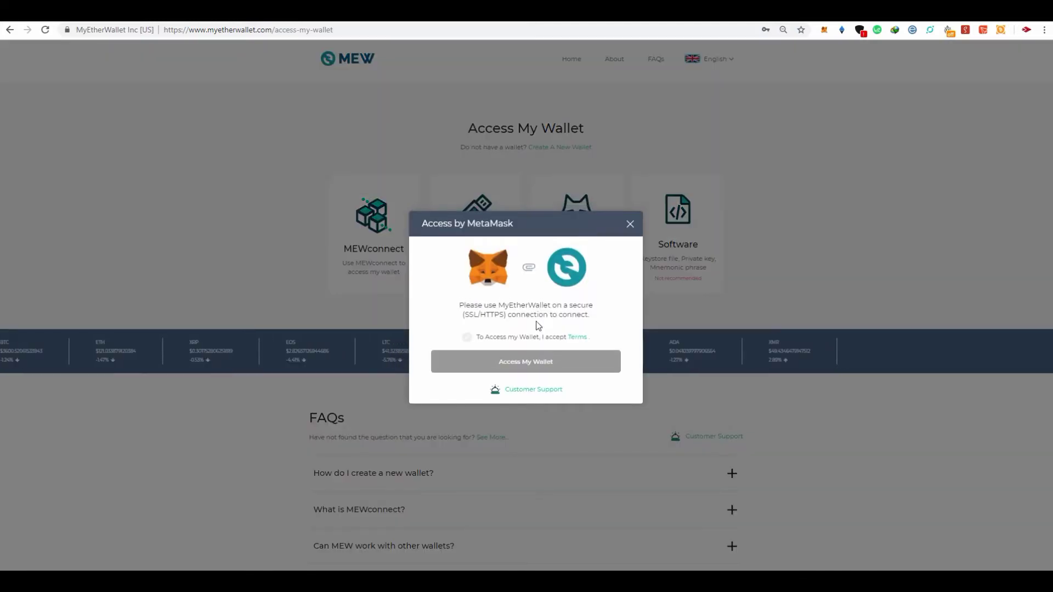
click(468, 339)
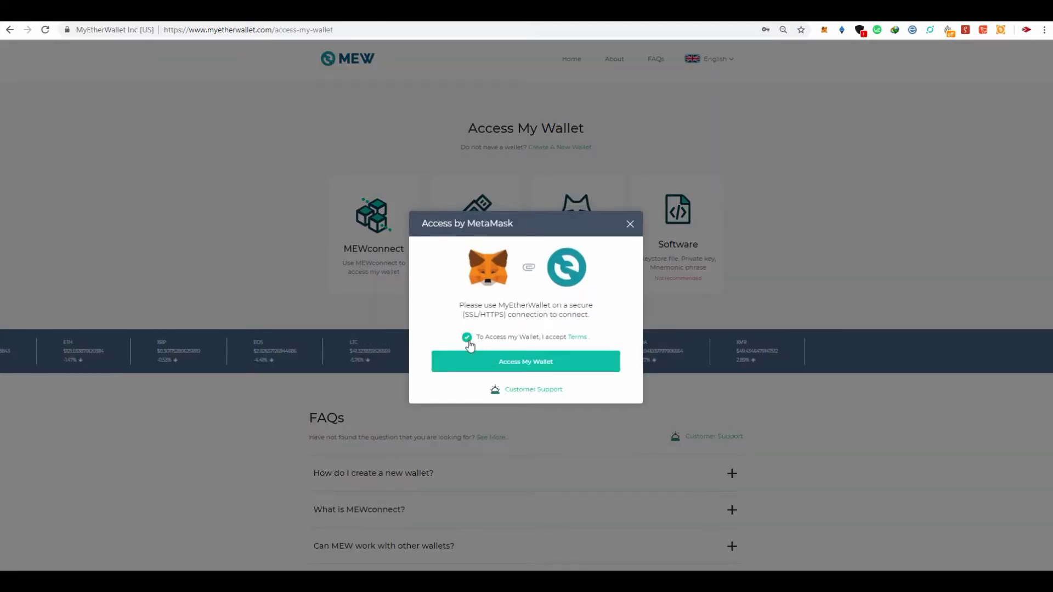
click(530, 364)
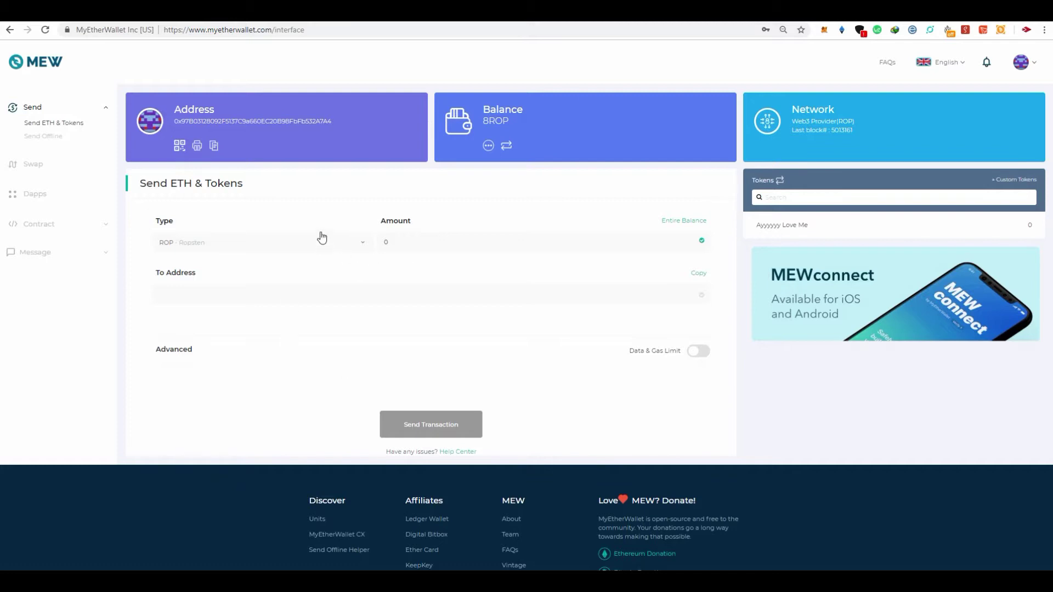
Confirm MetaMask is on Ropsten, enter amount 0.1, and enable Data & Gas Limit (21000)
click(826, 31)
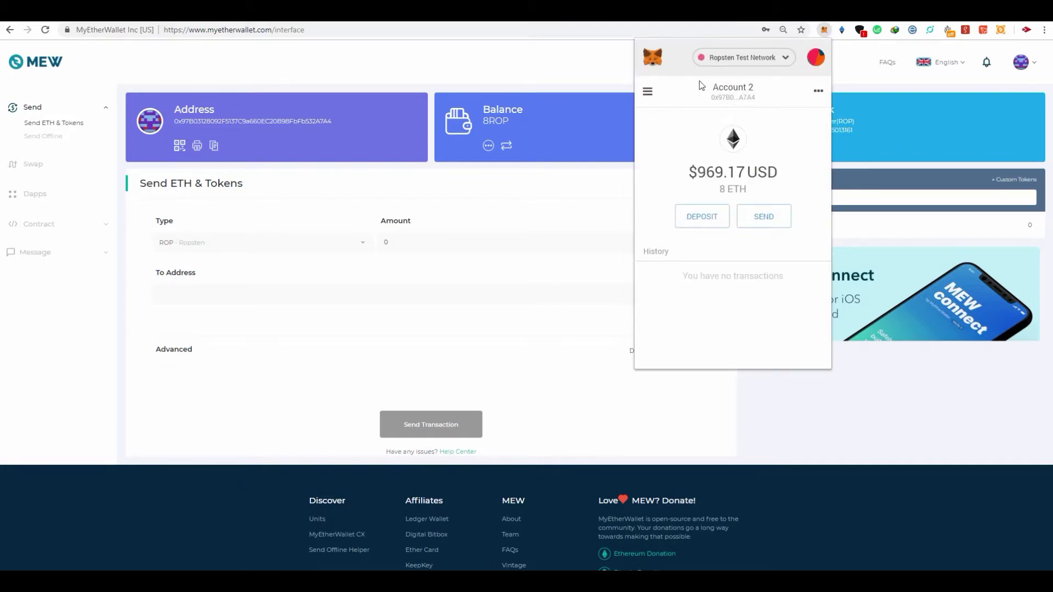
click(742, 59)
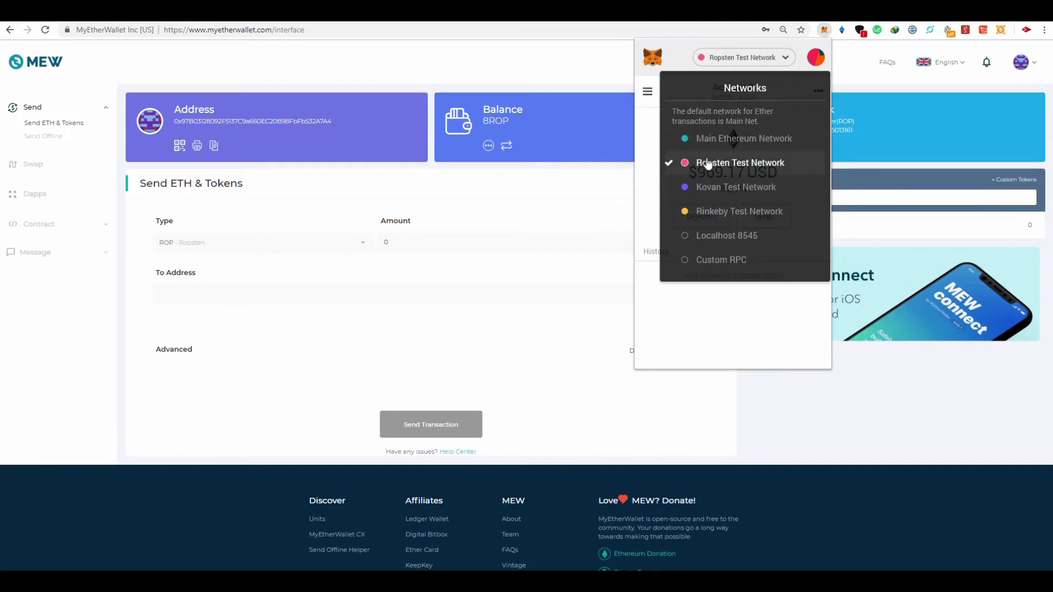
click(646, 126)
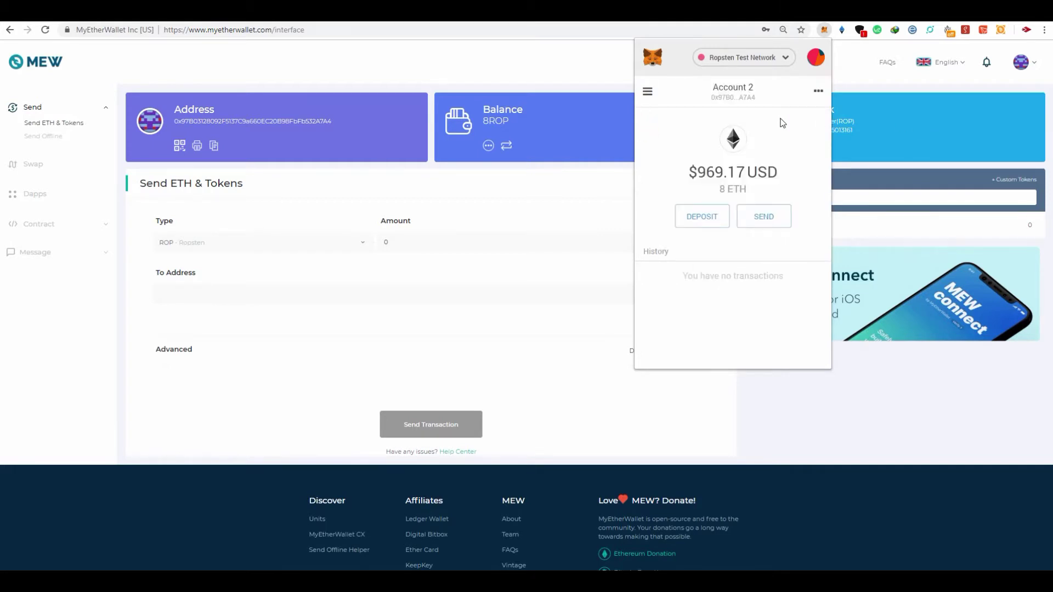
click(443, 57)
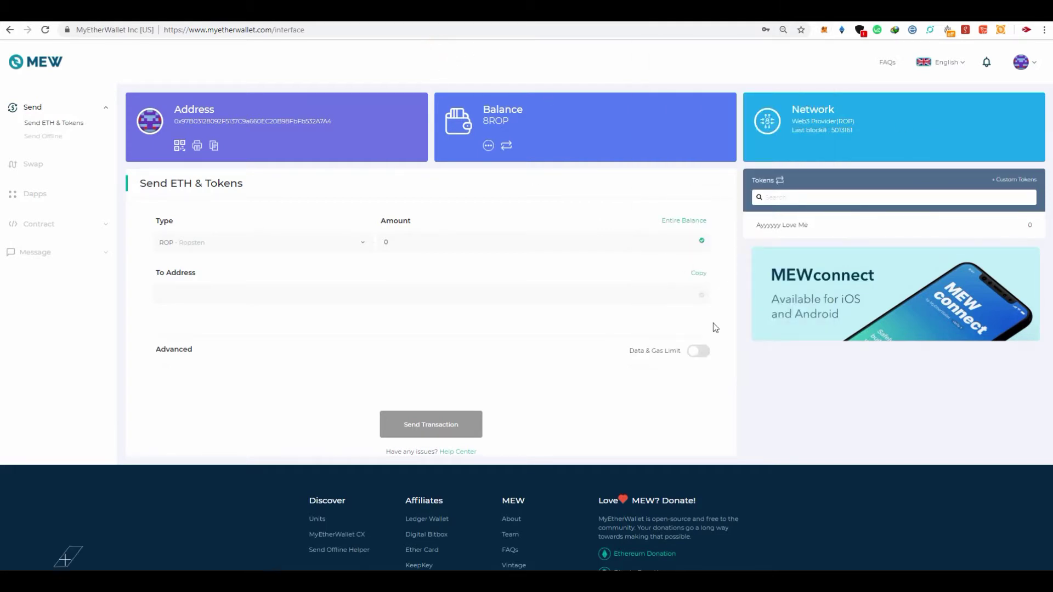
click(464, 237)
click(697, 352)
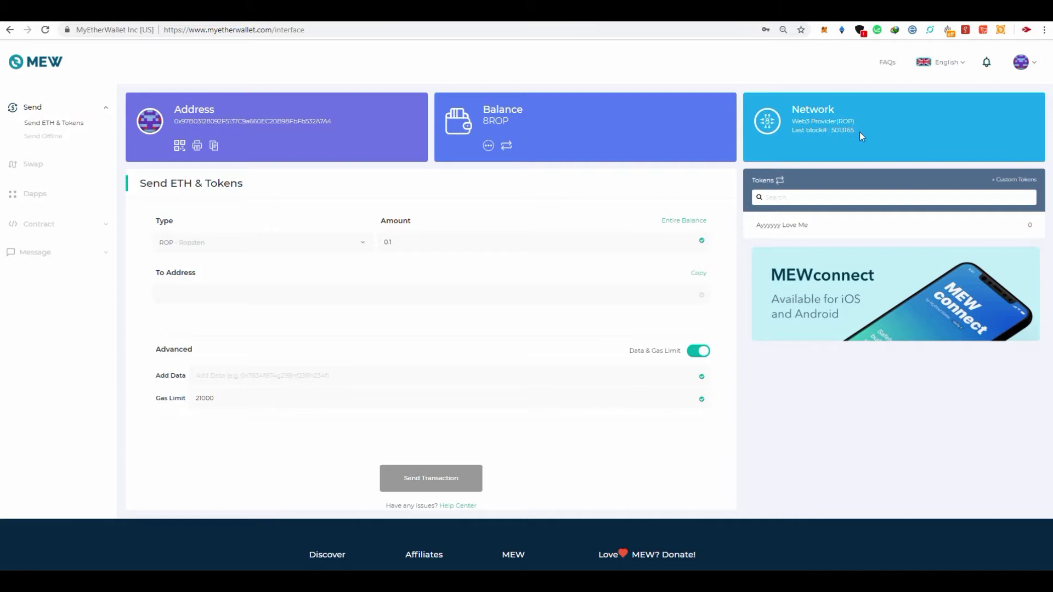
Save Fast (1.25 Gwei) as the transaction speed in the wallet settings
click(1038, 67)
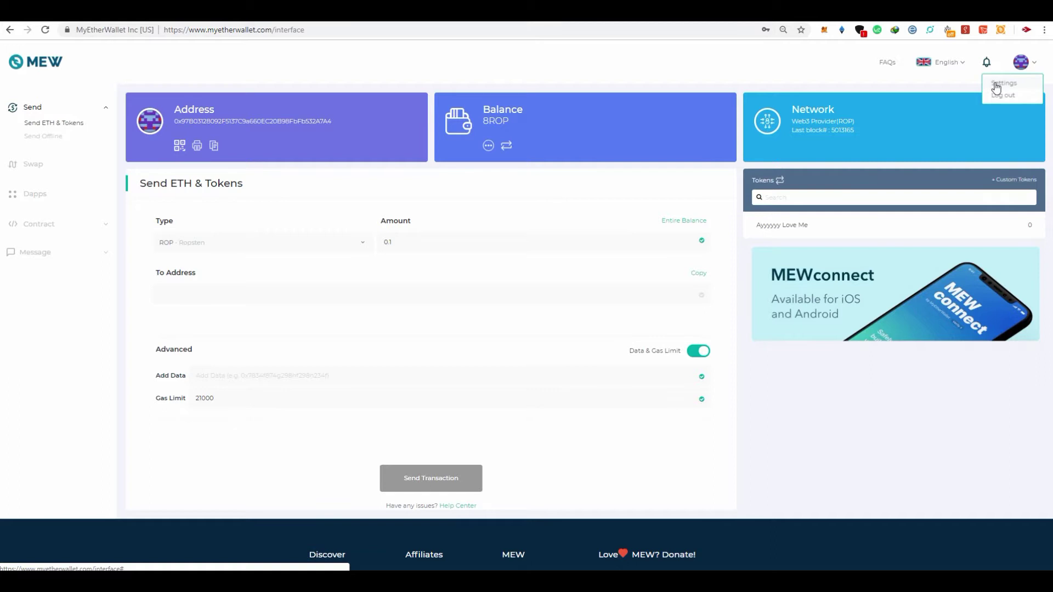
click(997, 88)
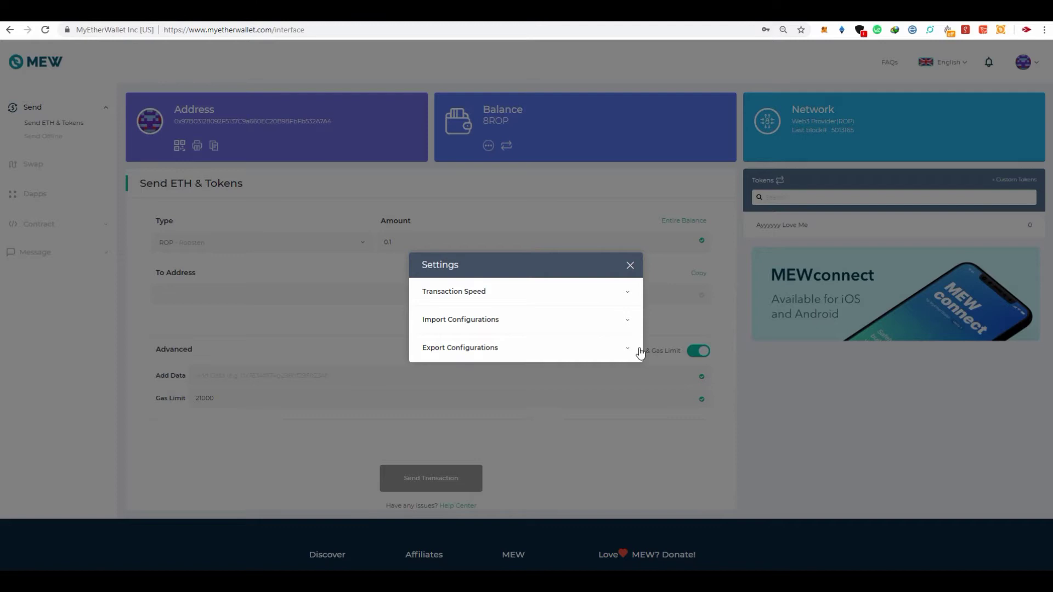
click(454, 294)
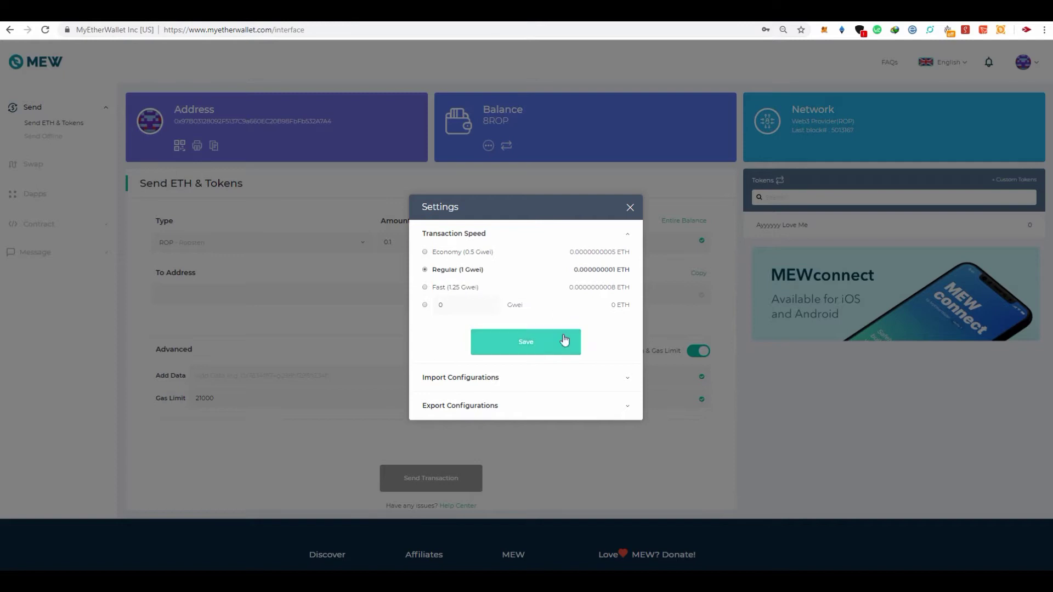
click(425, 288)
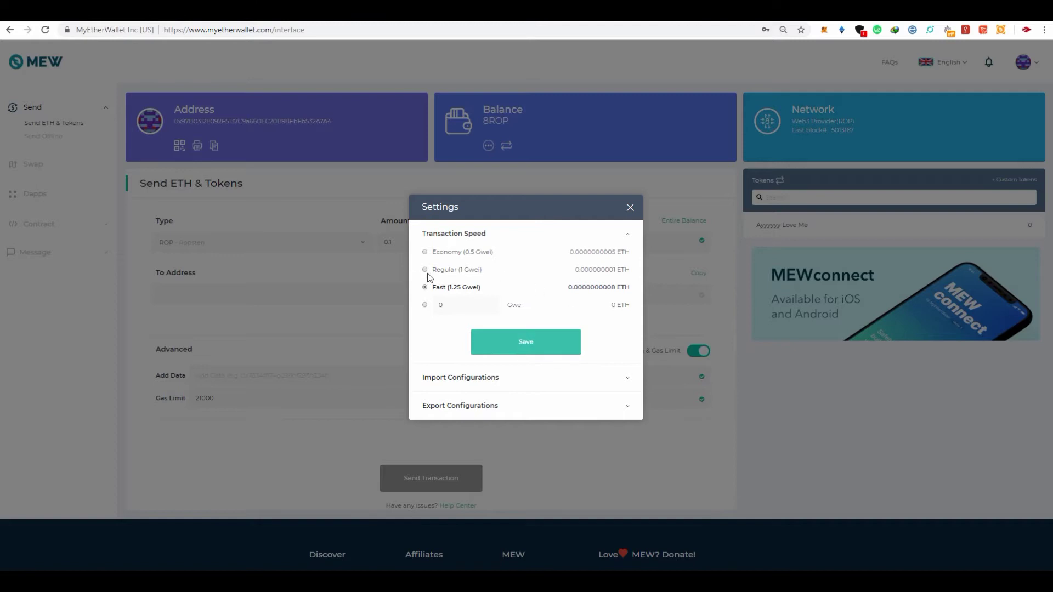
click(425, 270)
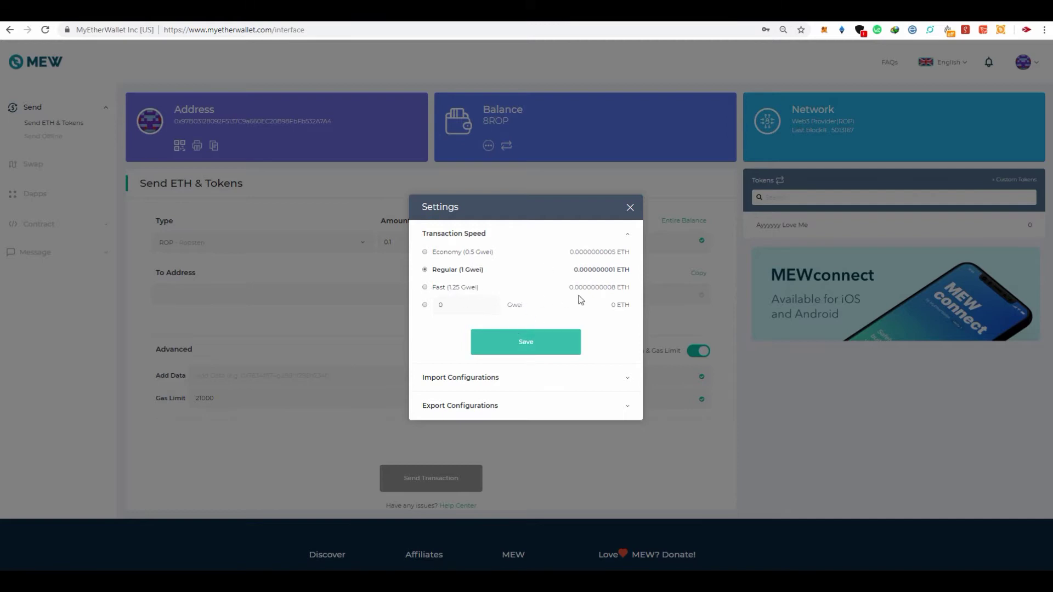
click(426, 286)
click(530, 351)
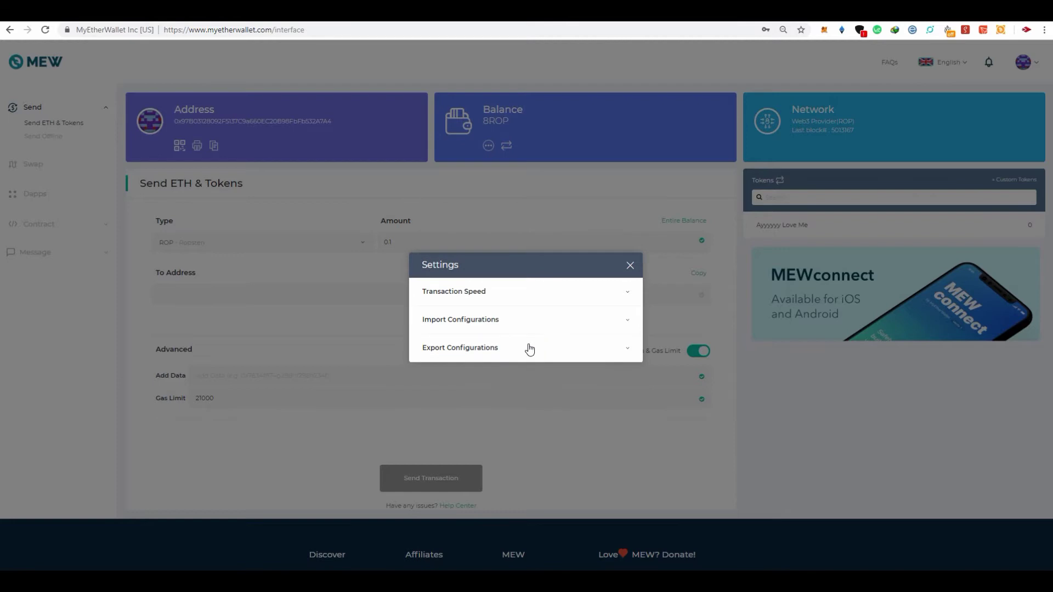
click(631, 266)
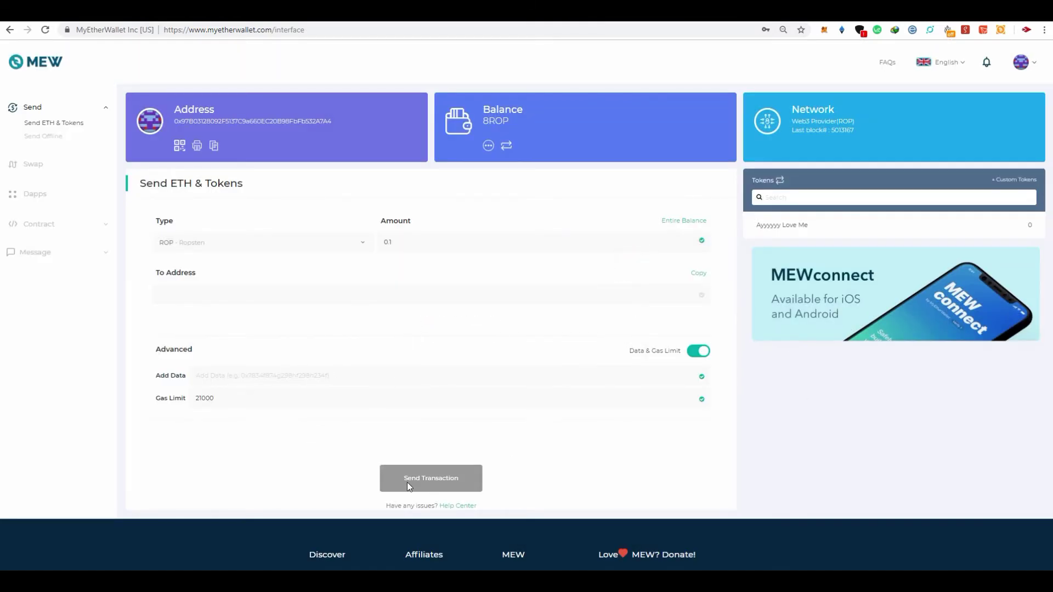
Paste the recipient address into To Address and send the 0.1 ROP transaction
scroll(406, 439, down, 3)
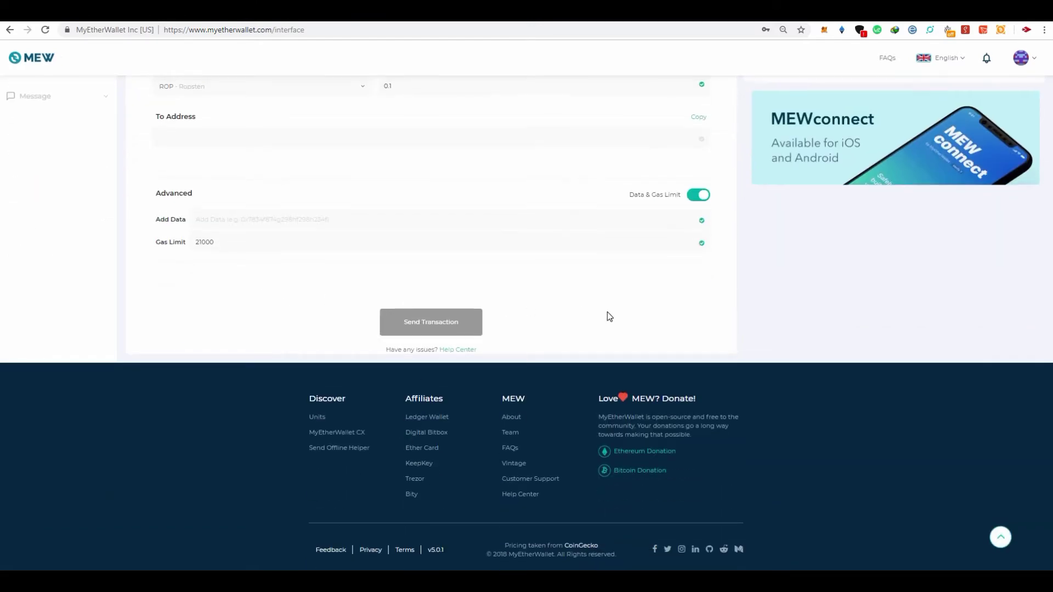
scroll(607, 313, up, 3)
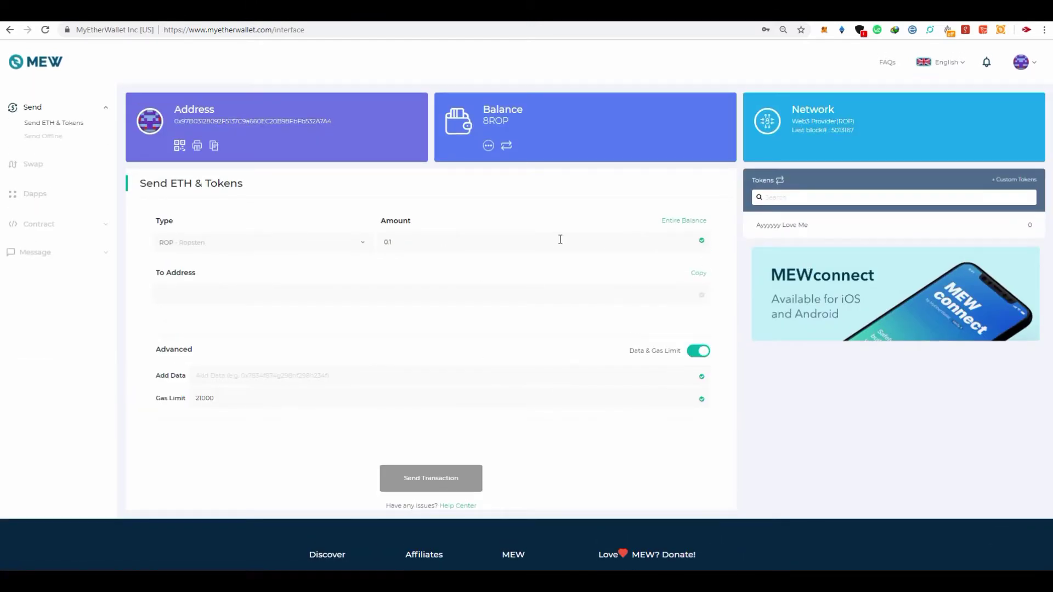
click(425, 292)
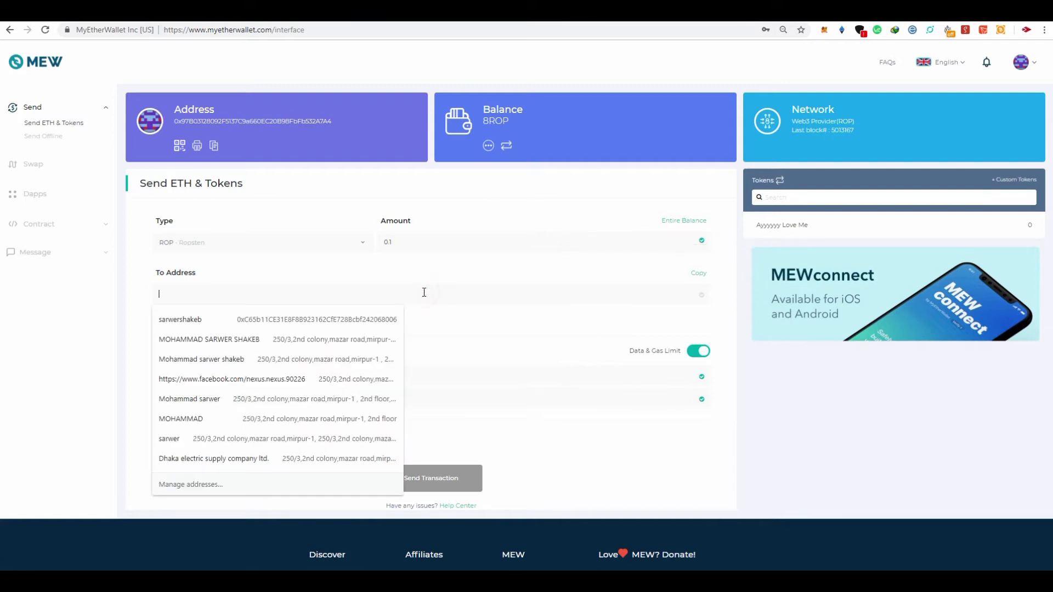
right_click(441, 294)
click(498, 378)
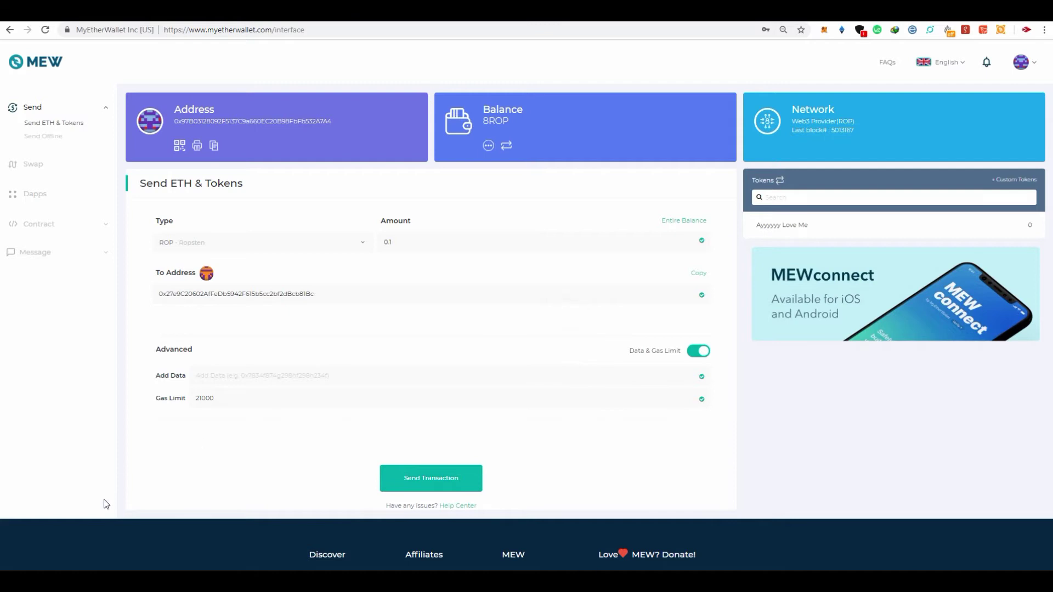
click(455, 476)
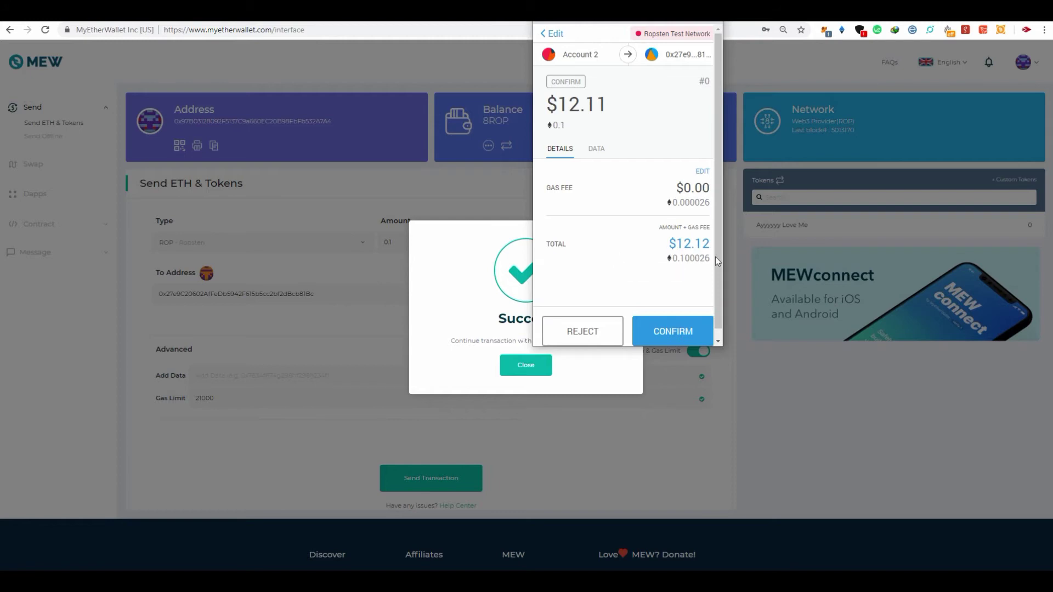
Confirm the transaction in MetaMask, then check that Settings still show Fast (1.25 Gwei)
click(692, 324)
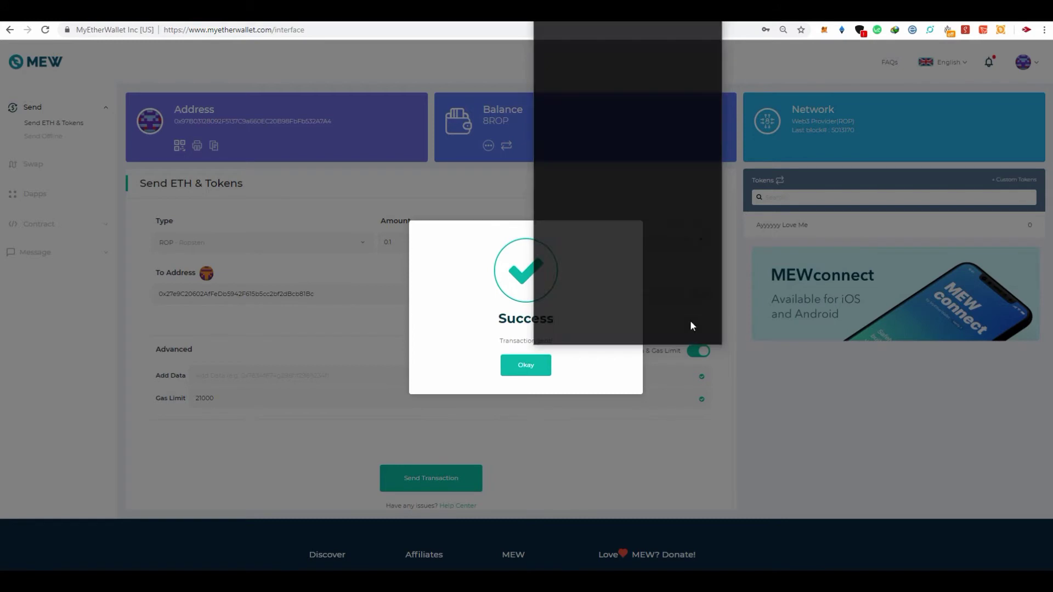
click(528, 366)
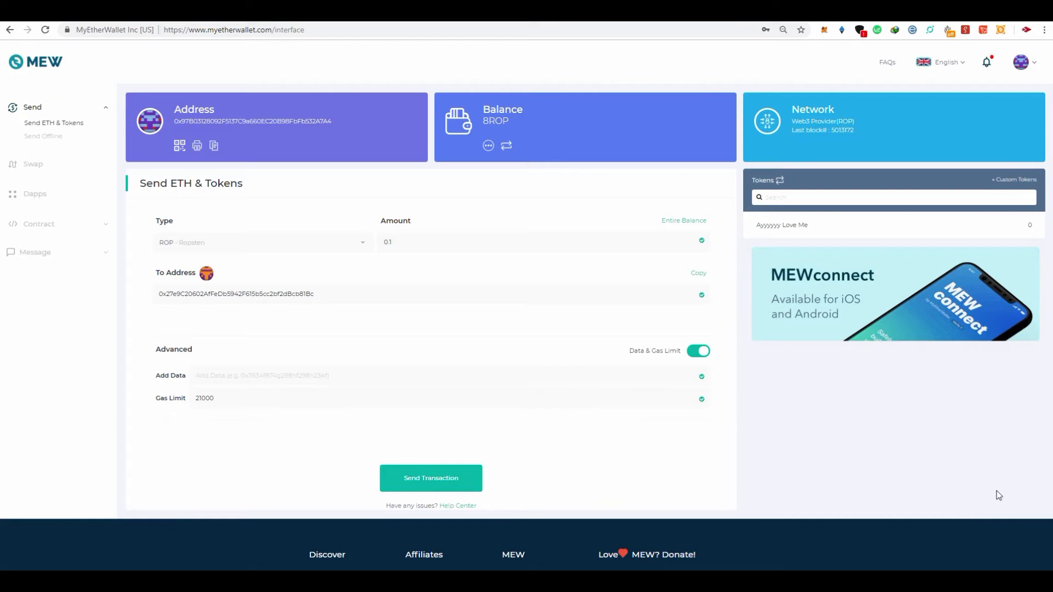
click(1035, 75)
click(1004, 83)
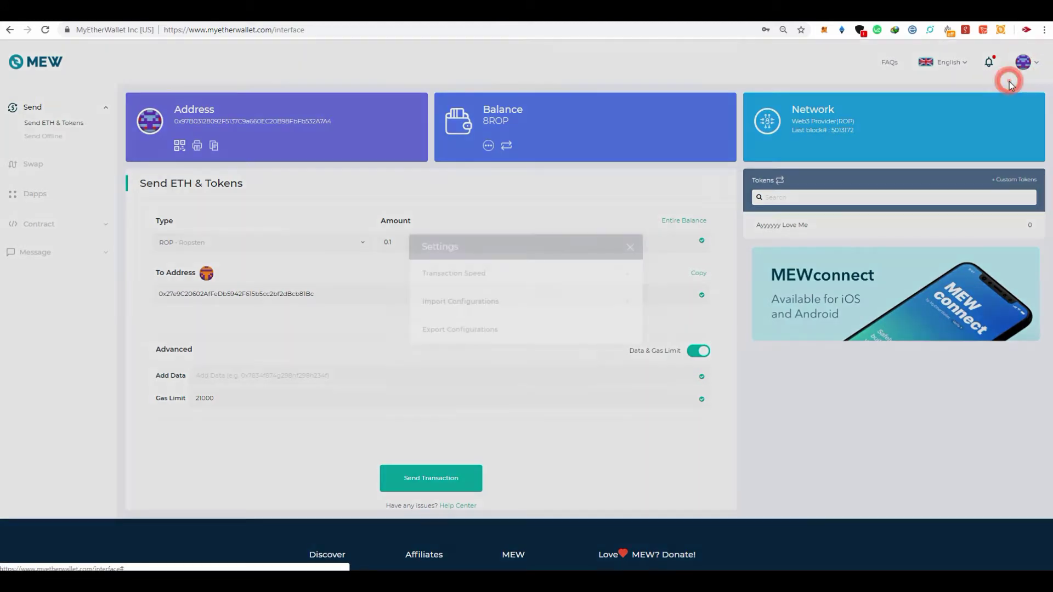
click(470, 295)
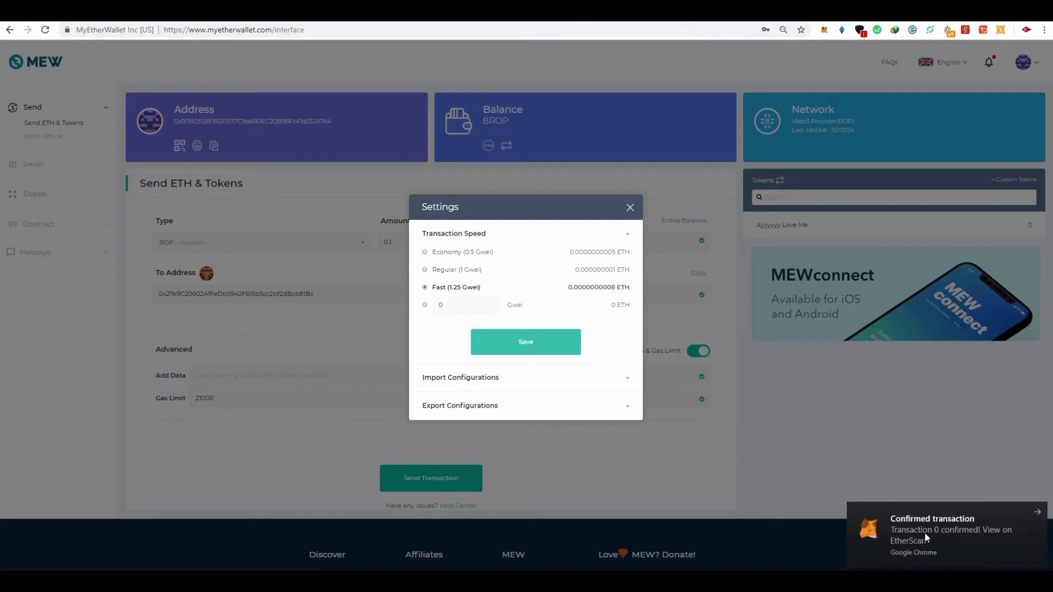
Open the confirmed transaction on Etherscan to verify Success at 1.25 Gwei, then return to MEW
click(886, 531)
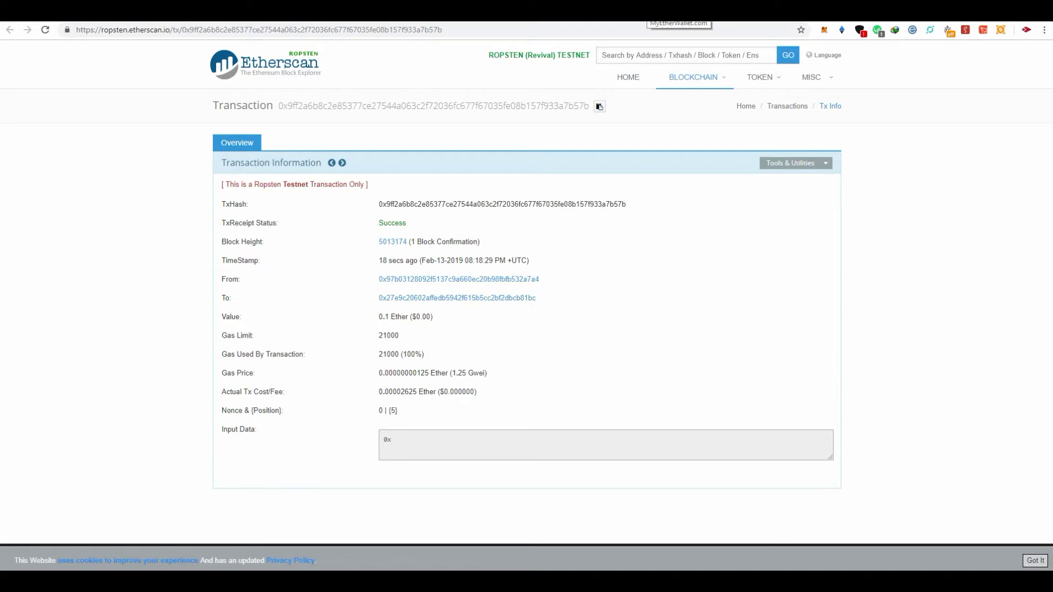
key(ctrl+Tab)
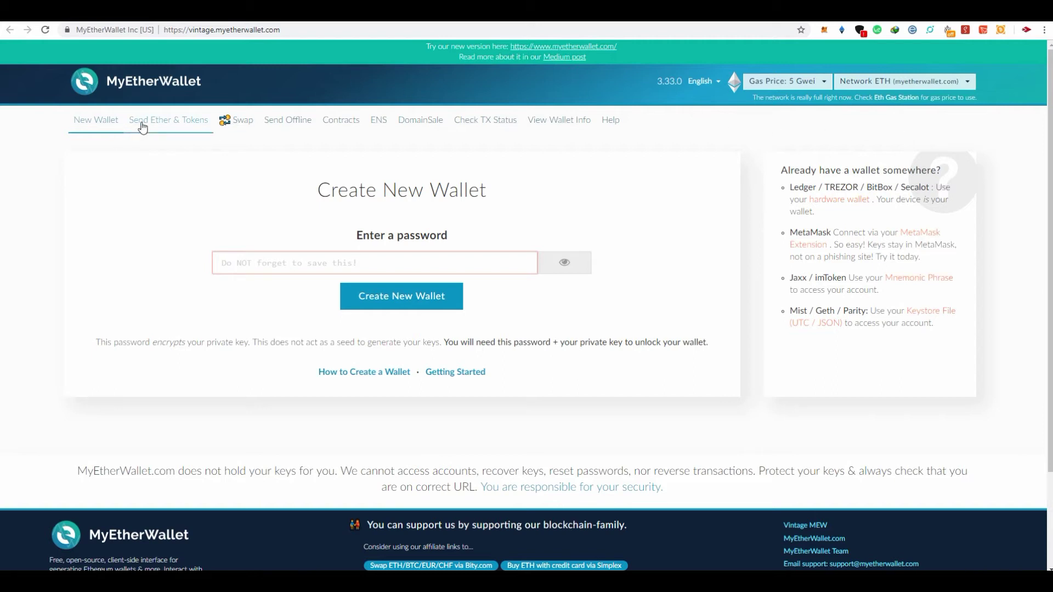
Connect the MetaMask / Mist wallet on the vintage Send Ether & Tokens page
click(142, 124)
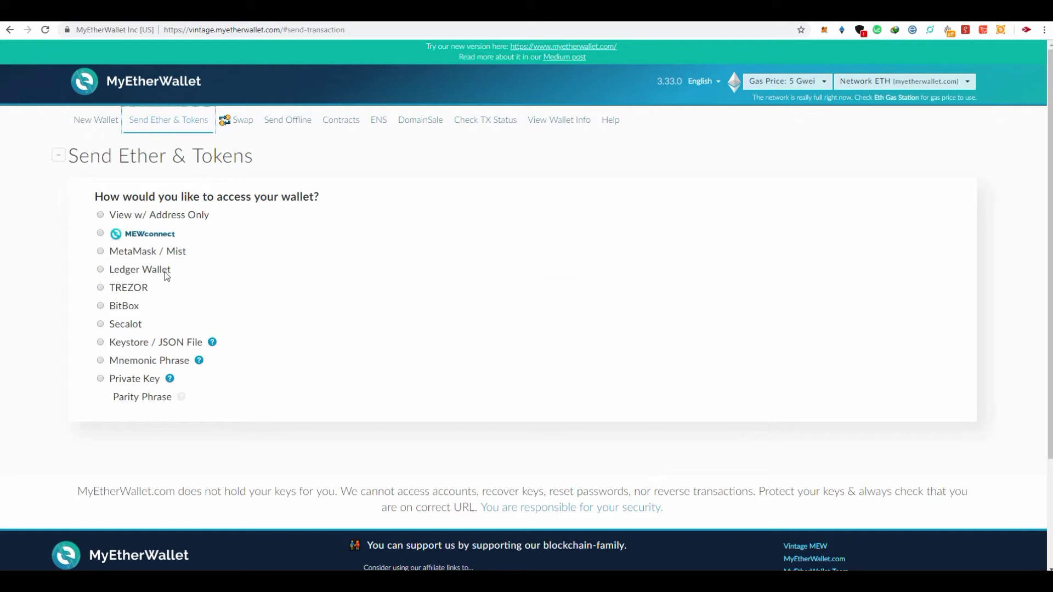
click(150, 250)
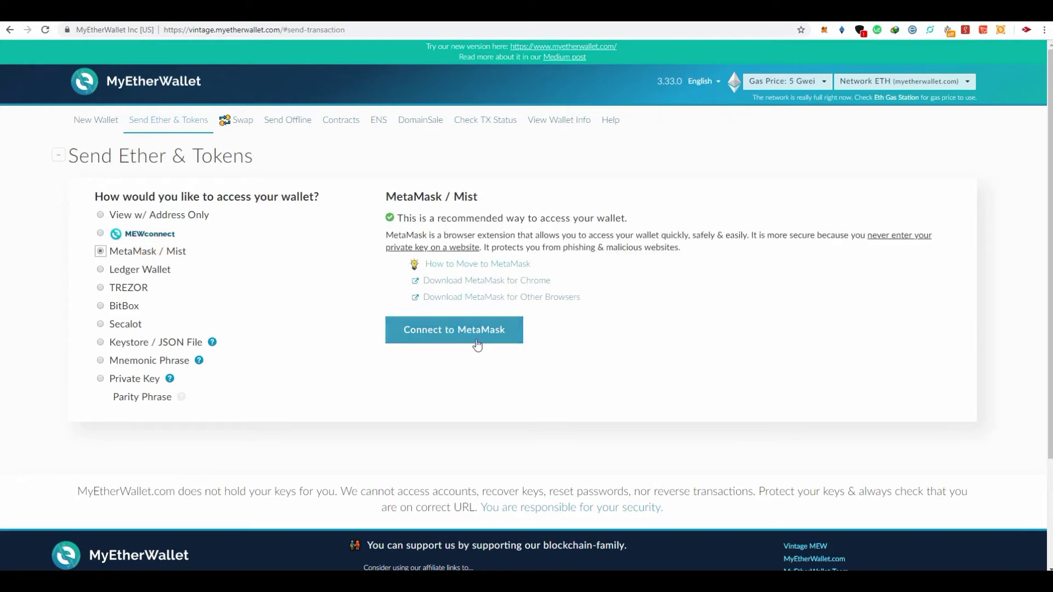
click(497, 337)
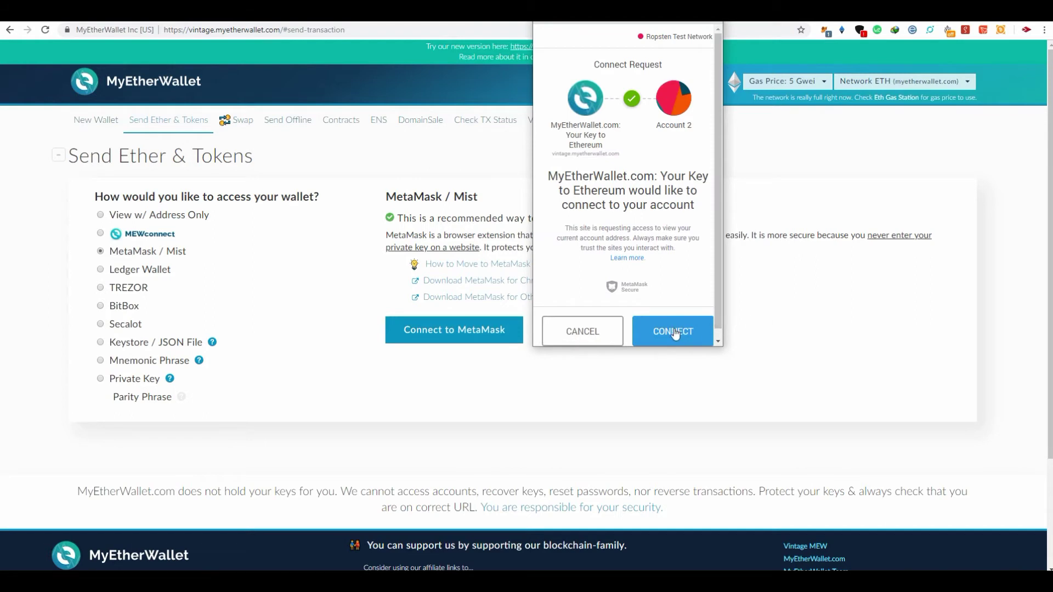
click(675, 330)
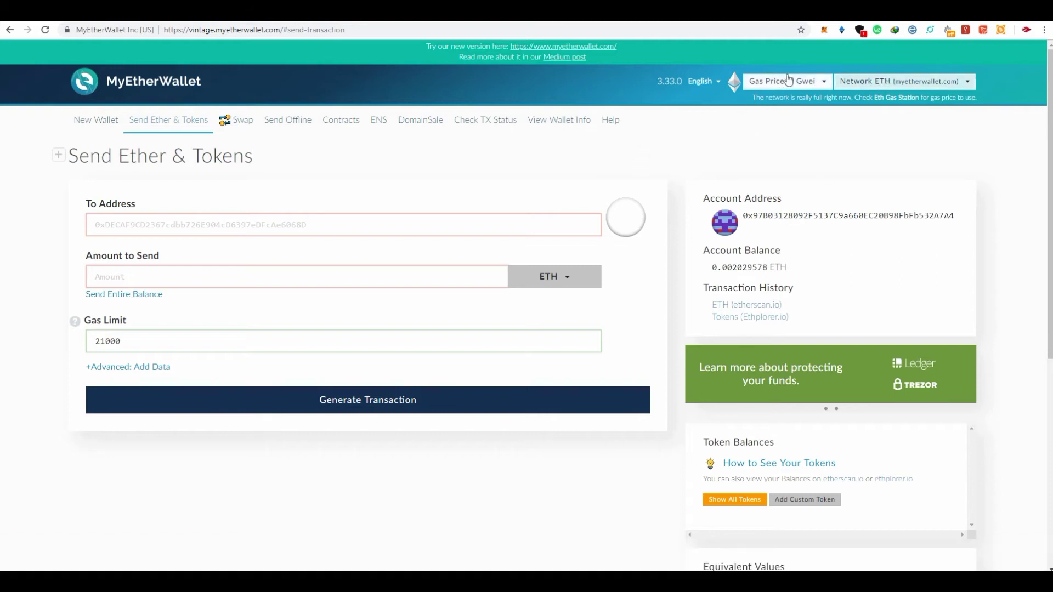
Raise the gas price from 5 to 8 Gwei, then go to the Etherscan Gas Tracker tab
click(762, 84)
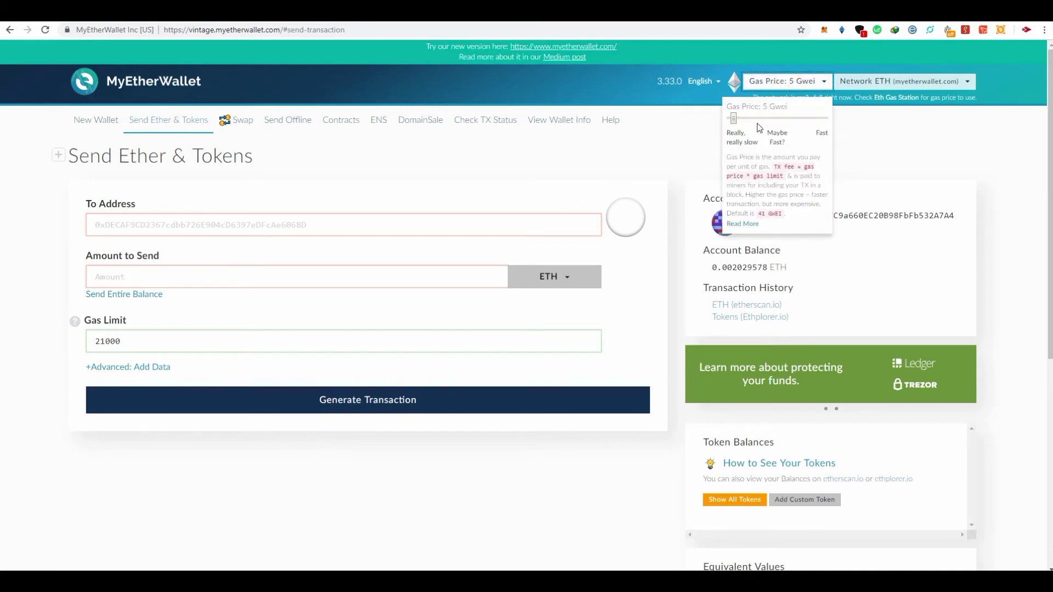
mouse_move(736, 123)
mouse_down()
mouse_move(816, 120)
mouse_move(736, 125)
mouse_up()
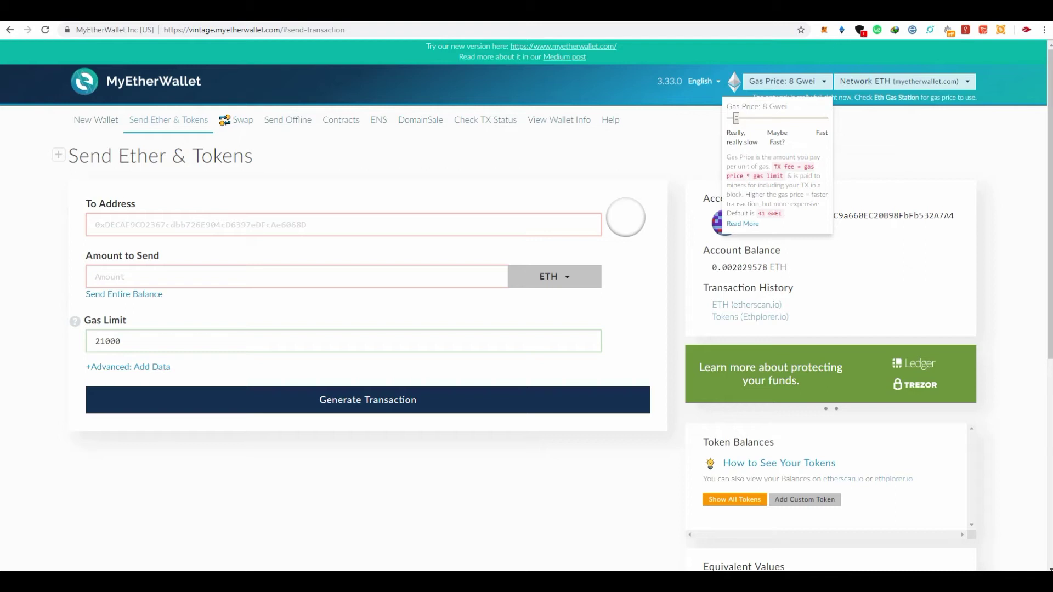
click(816, 12)
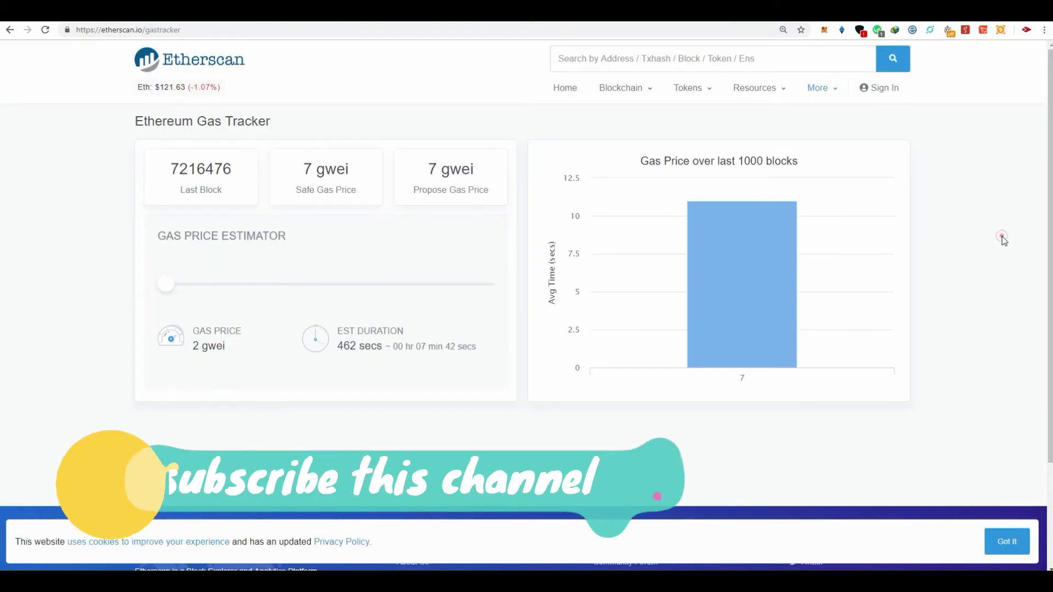
Check Etherscan's Gas Tracker, noting the 2 gwei Safe Gas Price
mouse_move(732, 224)
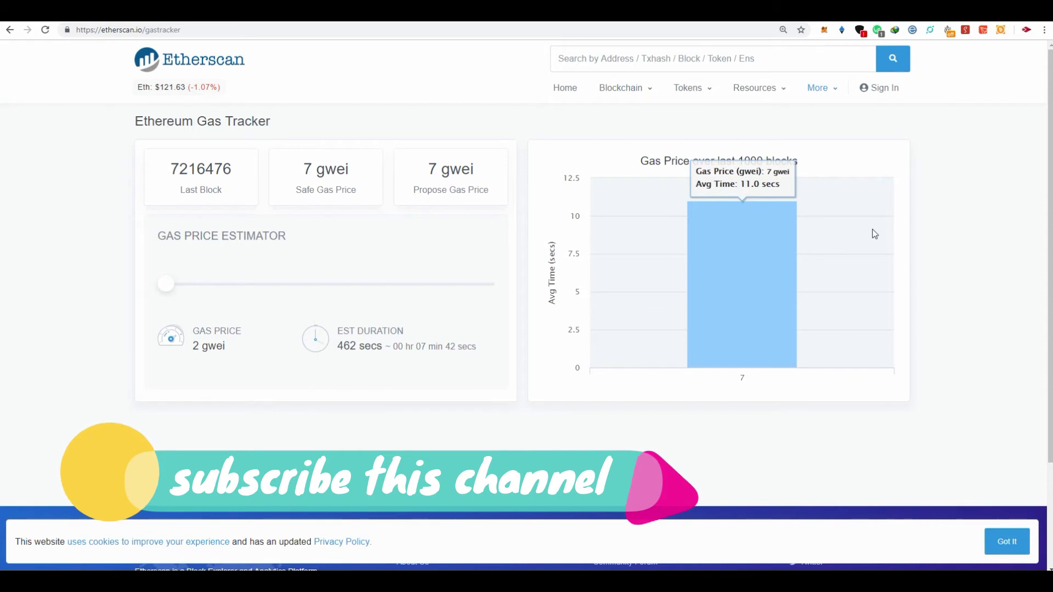
click(925, 226)
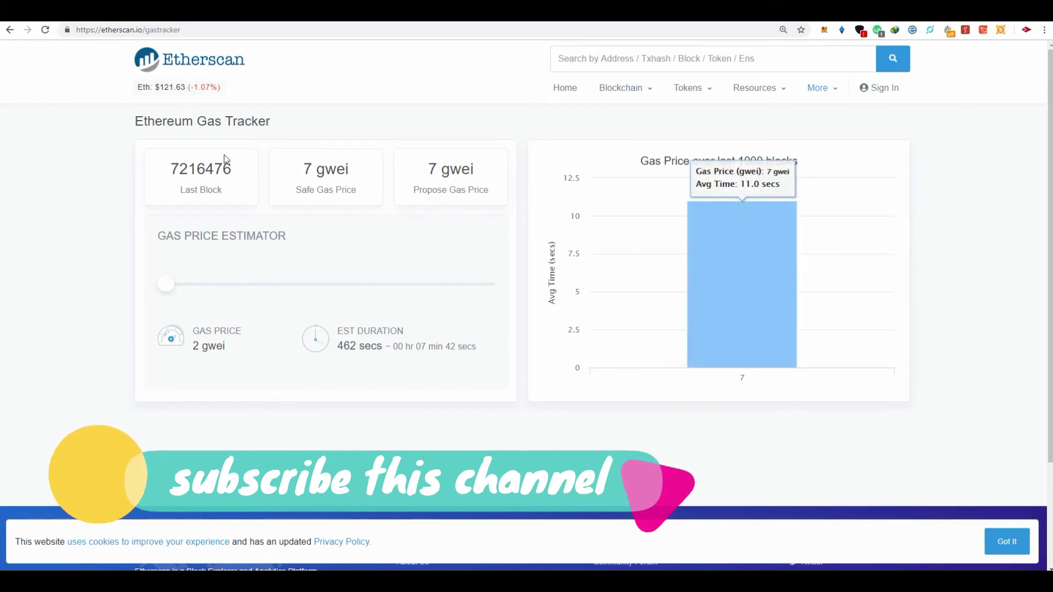
click(45, 29)
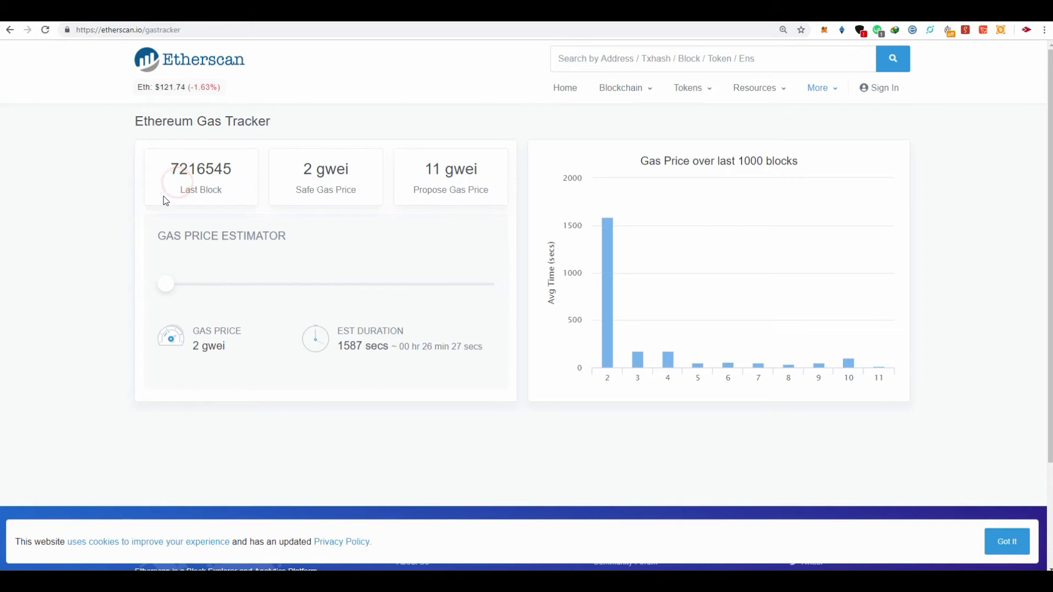
click(443, 181)
click(310, 178)
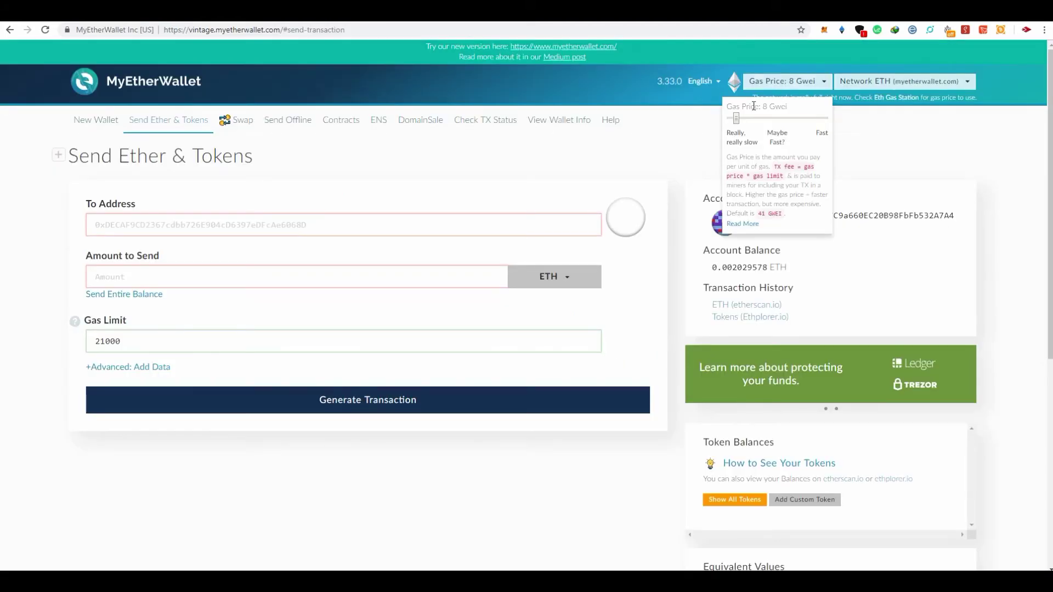
Lower the gas price to 2 Gwei and paste the recipient address into To Address
drag(737, 118, 735, 124)
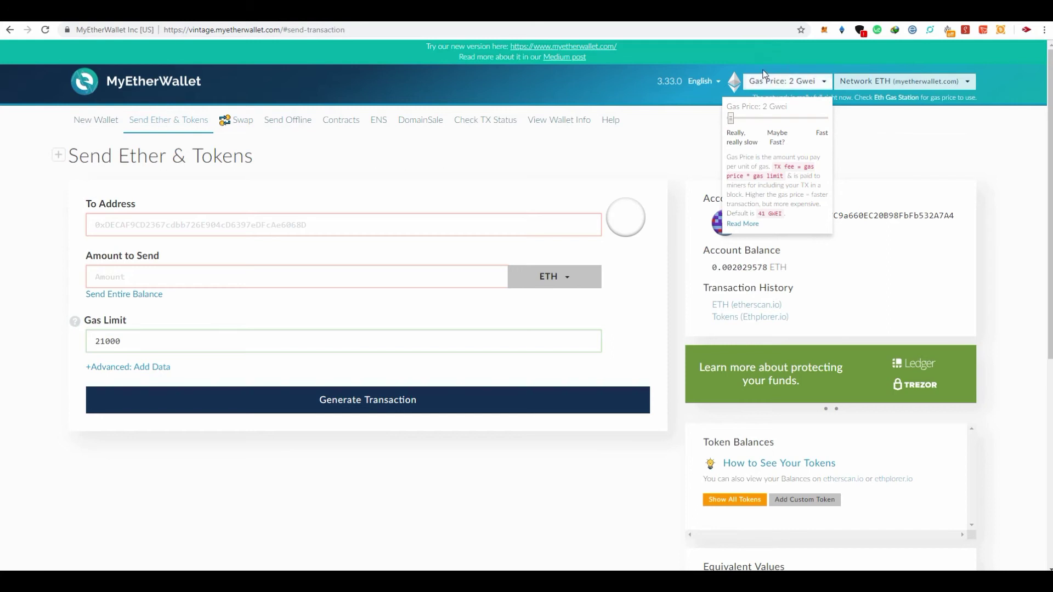
click(774, 84)
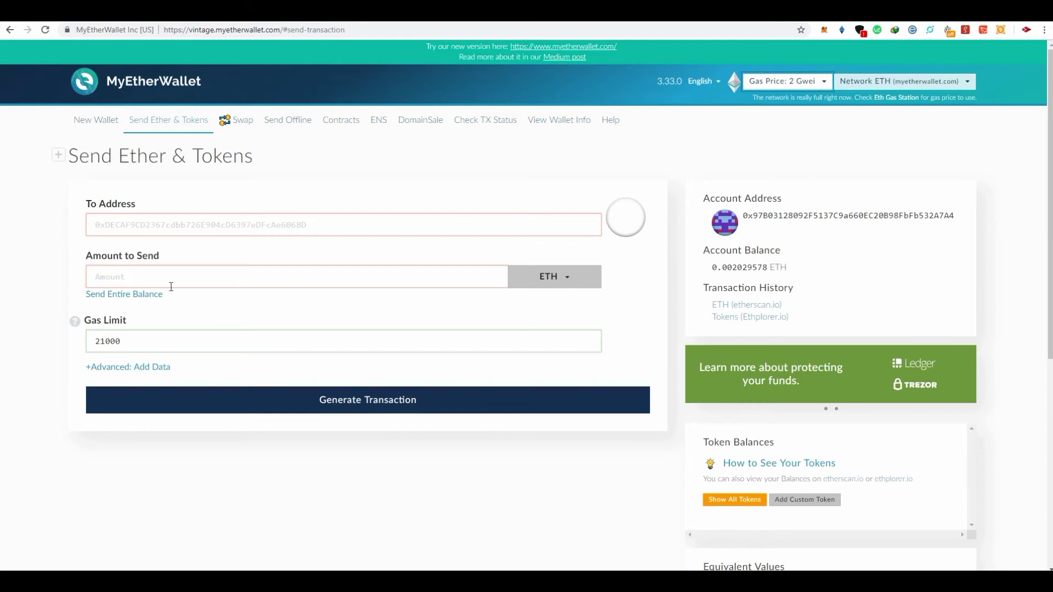
right_click(171, 224)
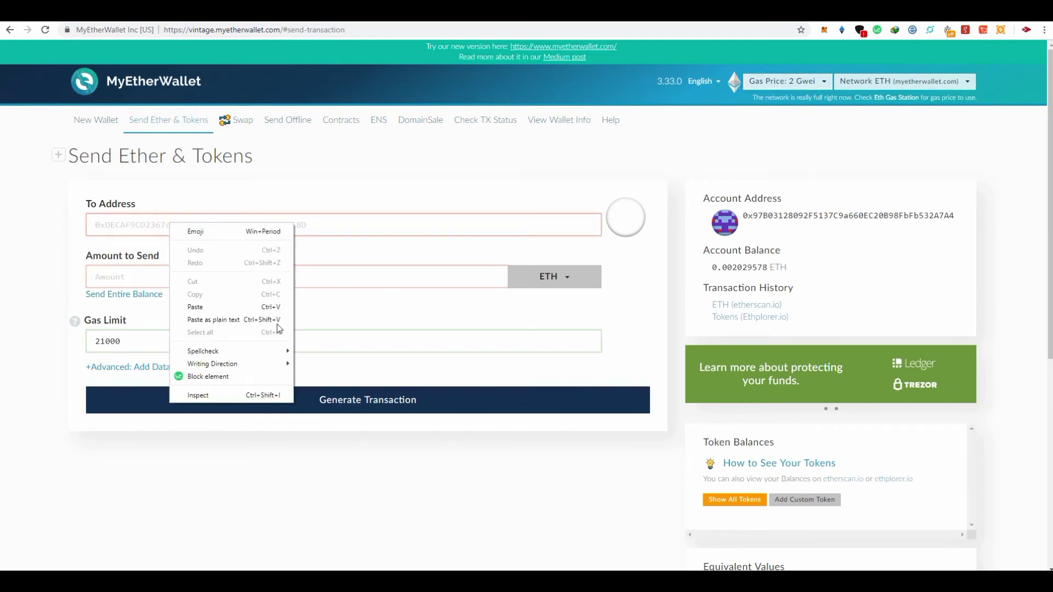
click(213, 307)
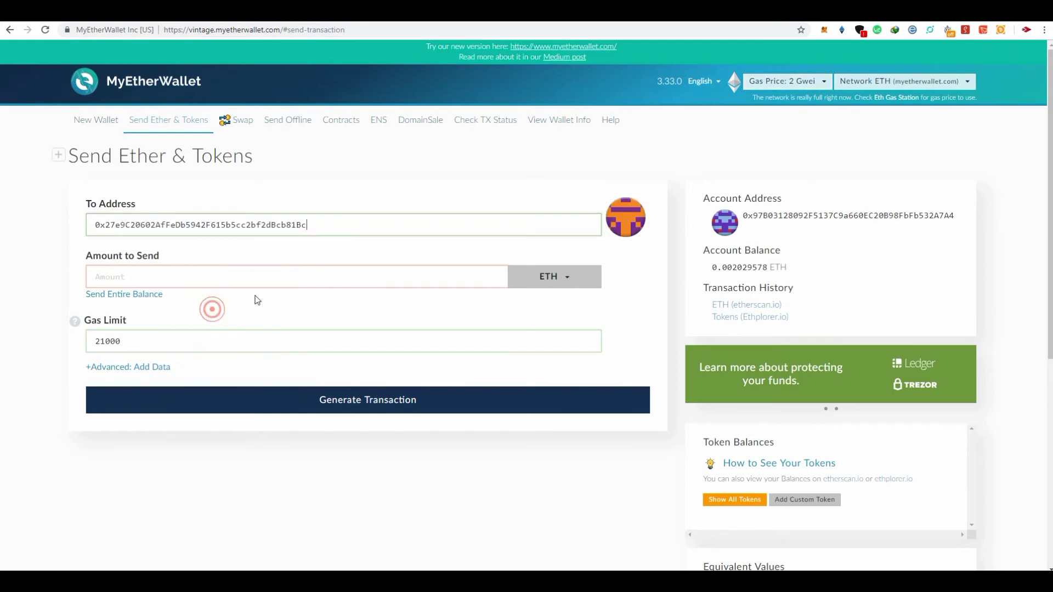
Pick the currency to send and check the MetaMask account on Ropsten
click(253, 273)
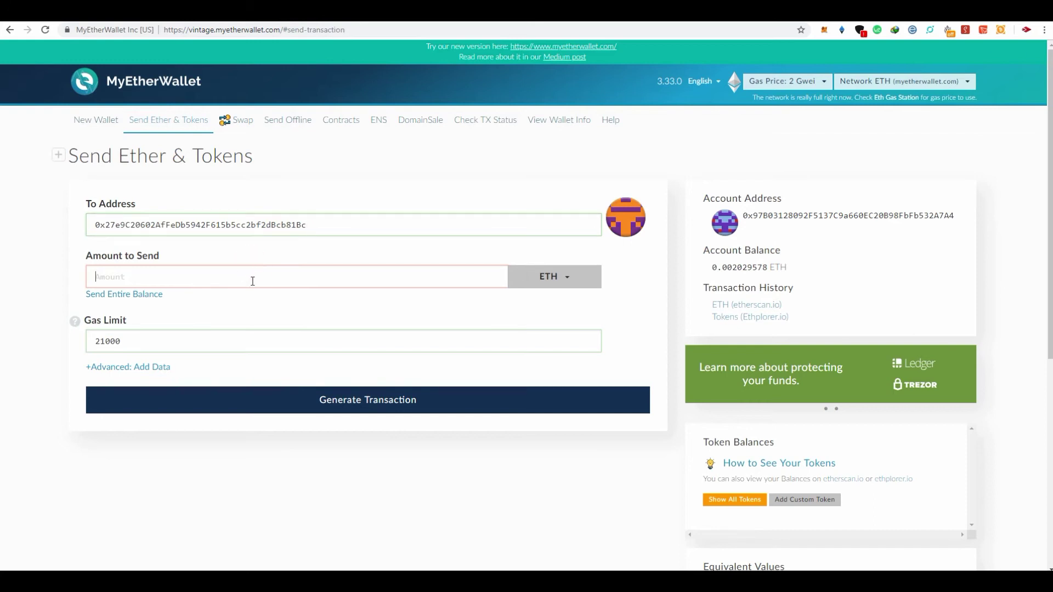
click(577, 283)
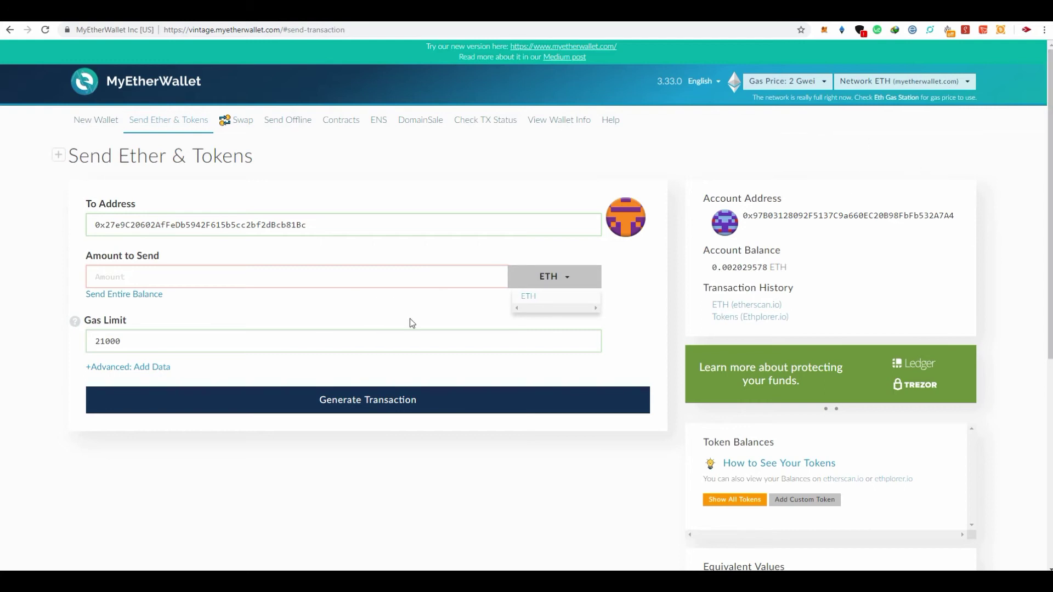
click(133, 268)
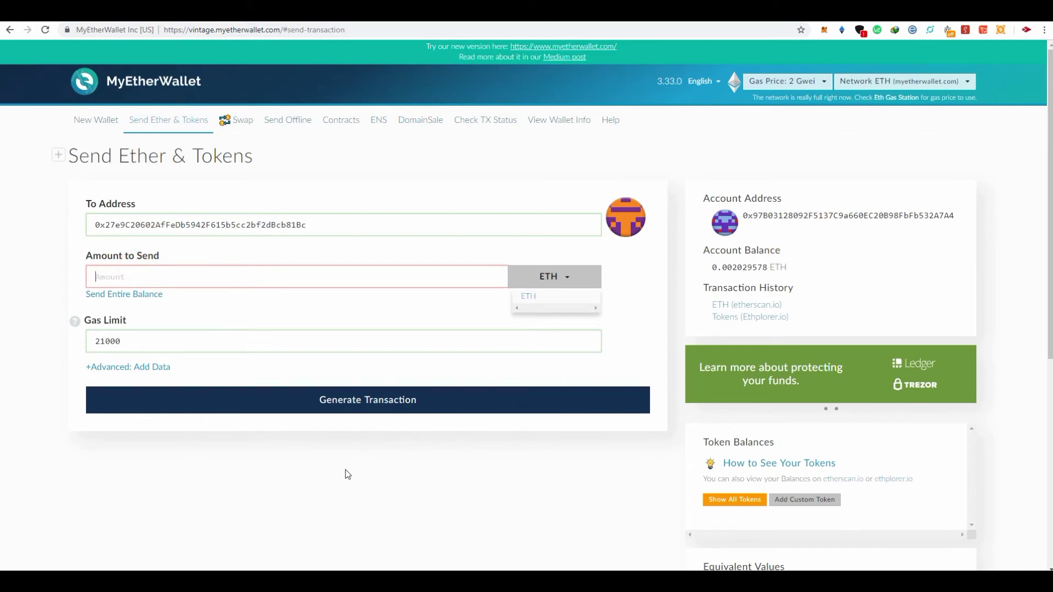
double_click(345, 470)
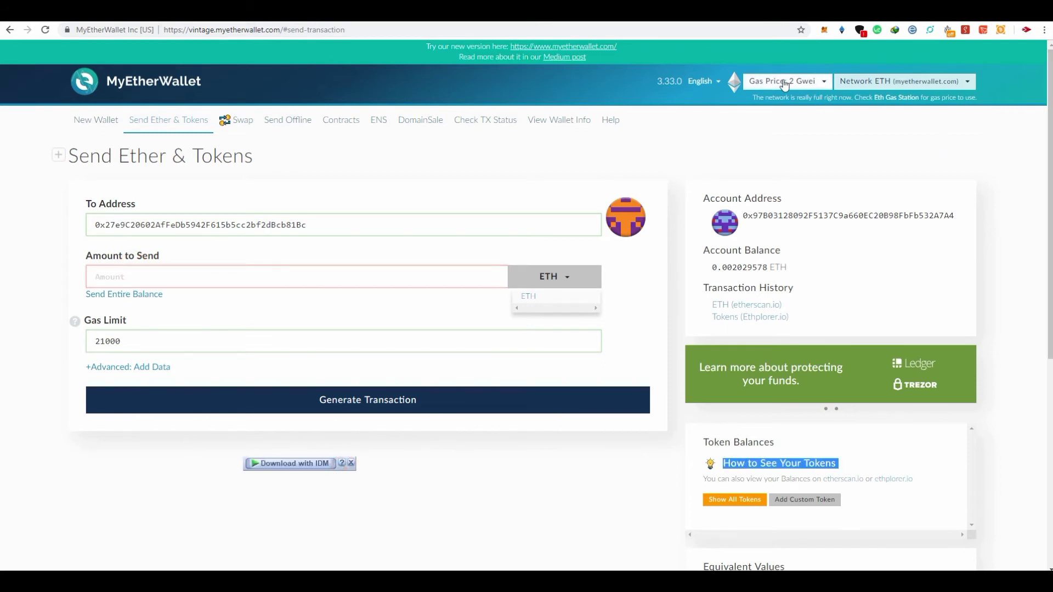
click(826, 32)
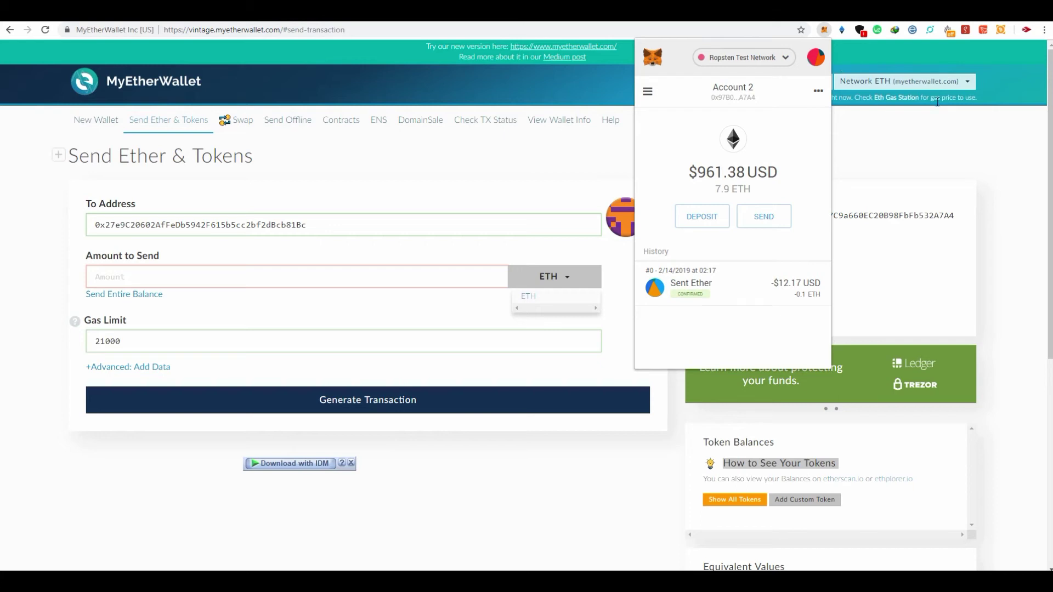
click(935, 129)
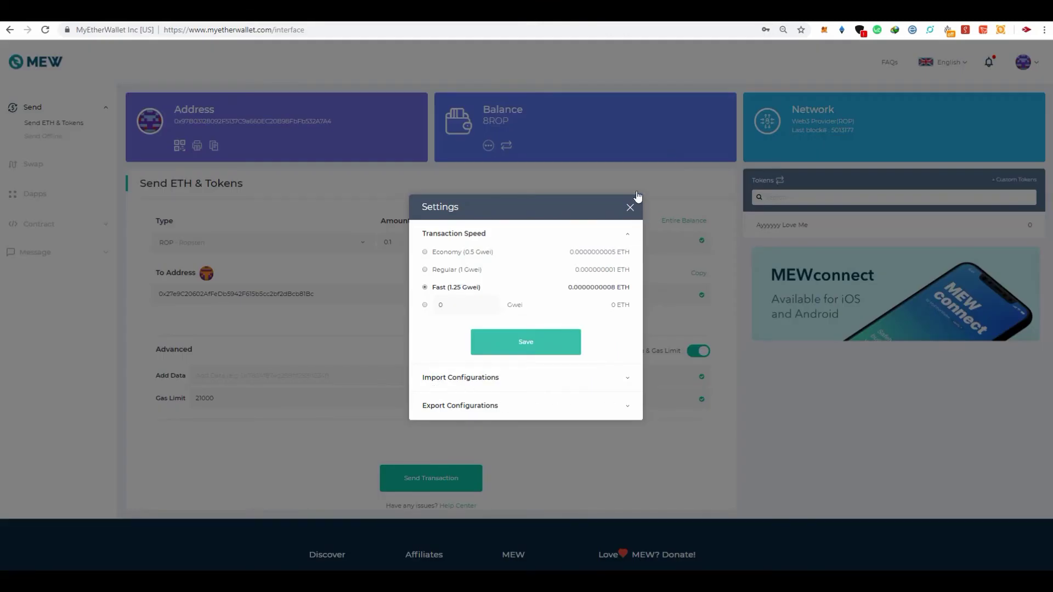
Close the speed settings, open the custom-token form, and view the recipient on Ethplorer
click(629, 207)
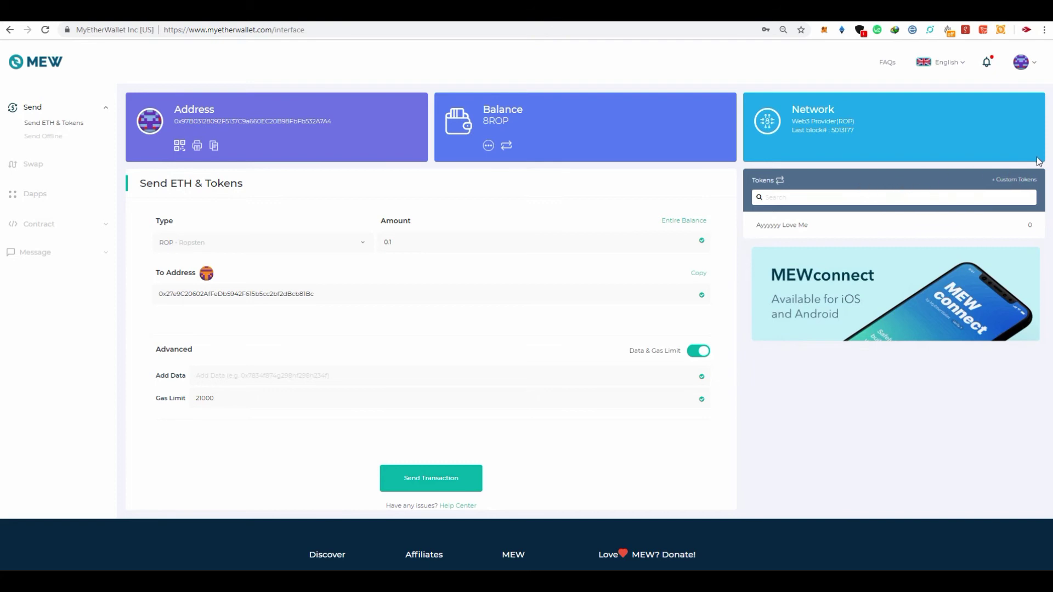
click(1003, 182)
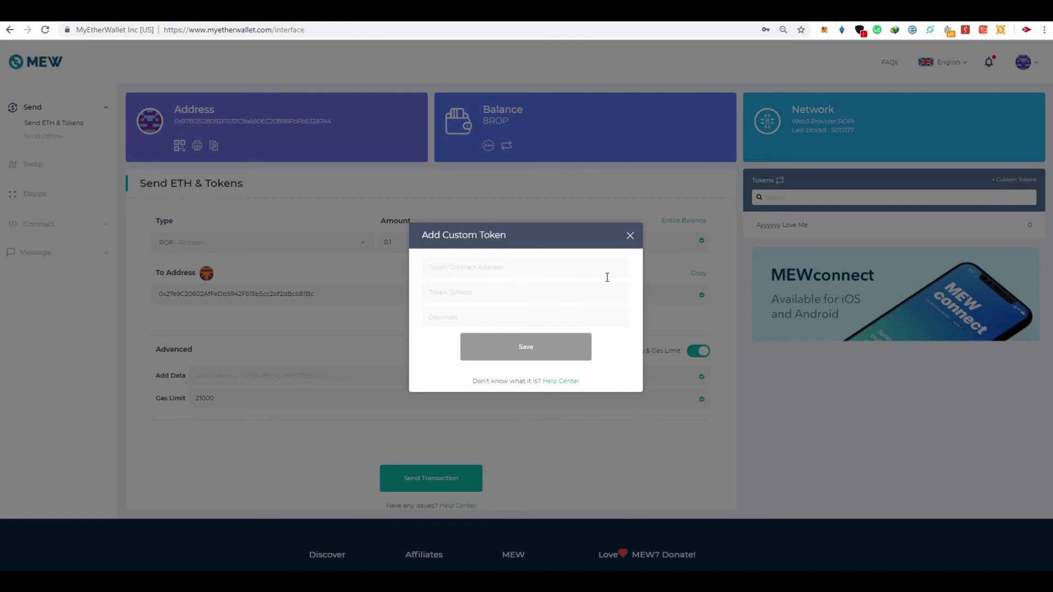
click(459, 272)
click(897, 14)
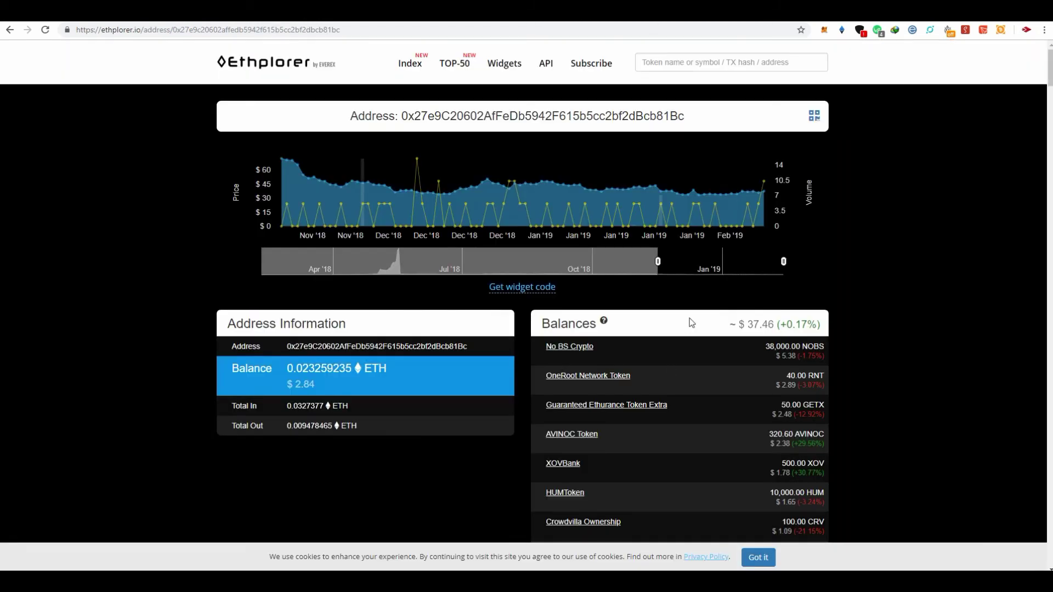
Copy the No BS Crypto contract address from Ethplorer into MEW's Token Contract Address
scroll(689, 322, down, 3)
click(580, 183)
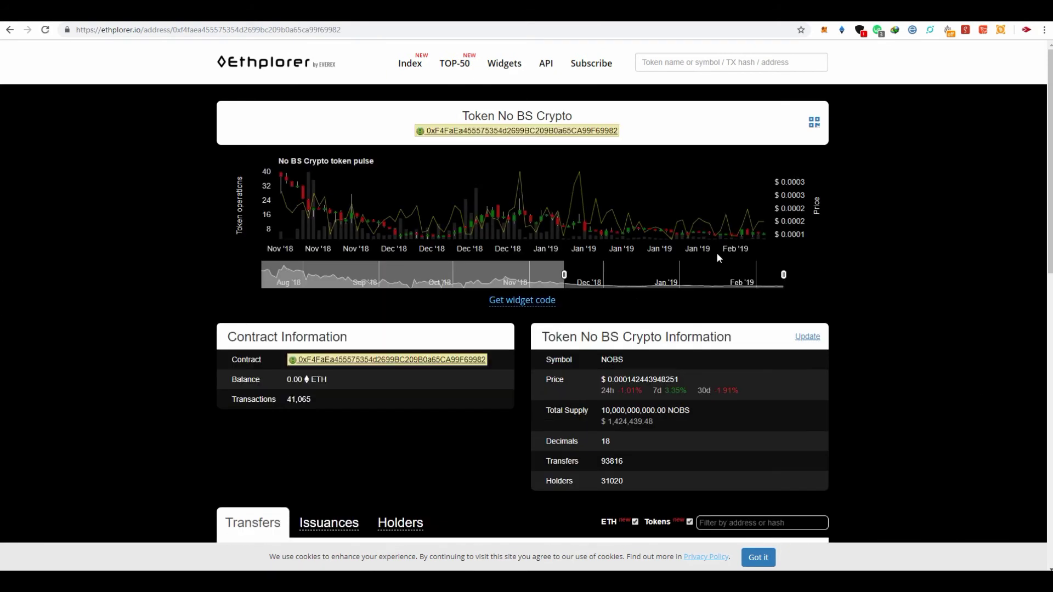
scroll(656, 249, down, 1)
scroll(640, 217, up, 1)
mouse_move(509, 132)
drag(671, 131, 423, 130)
key(ctrl+c)
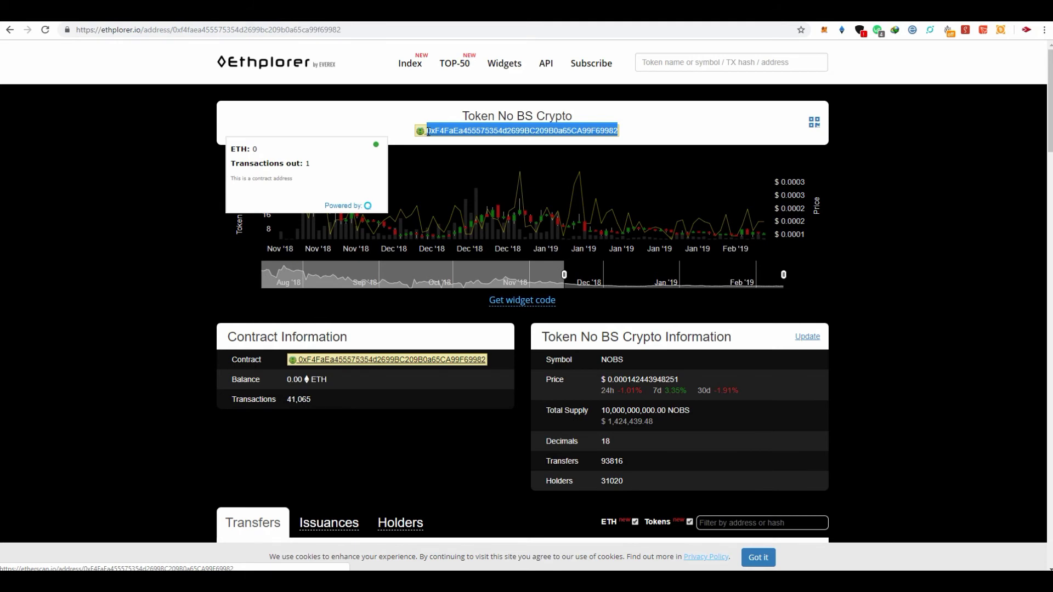
right_click(448, 132)
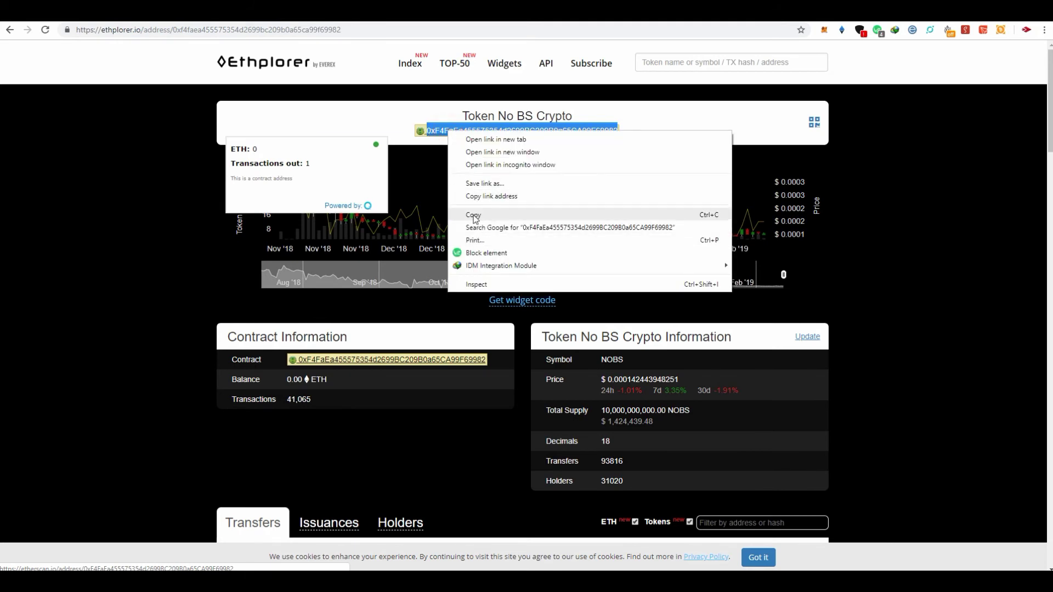
click(474, 215)
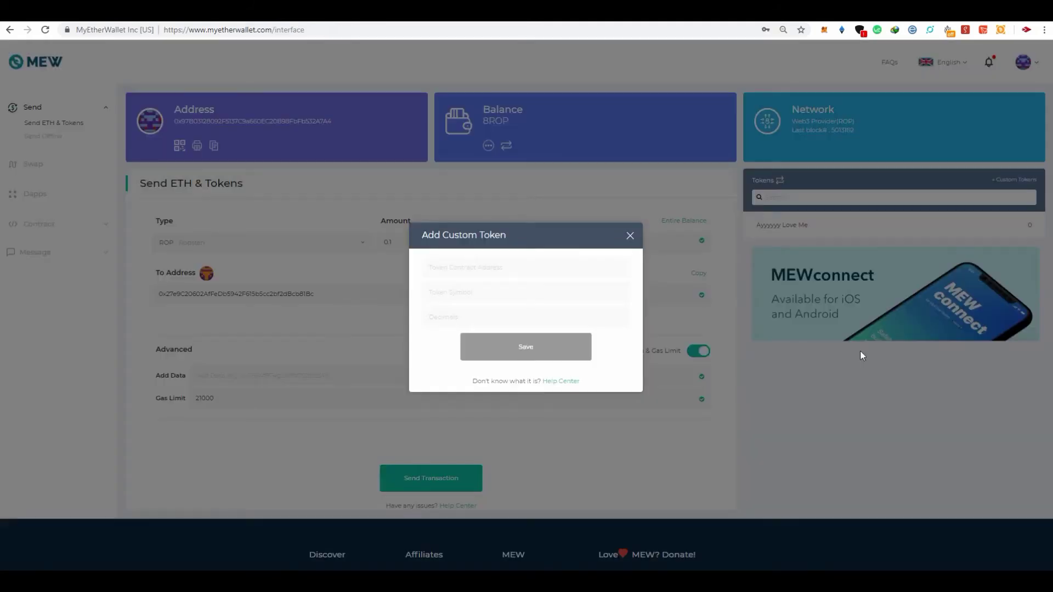
right_click(476, 267)
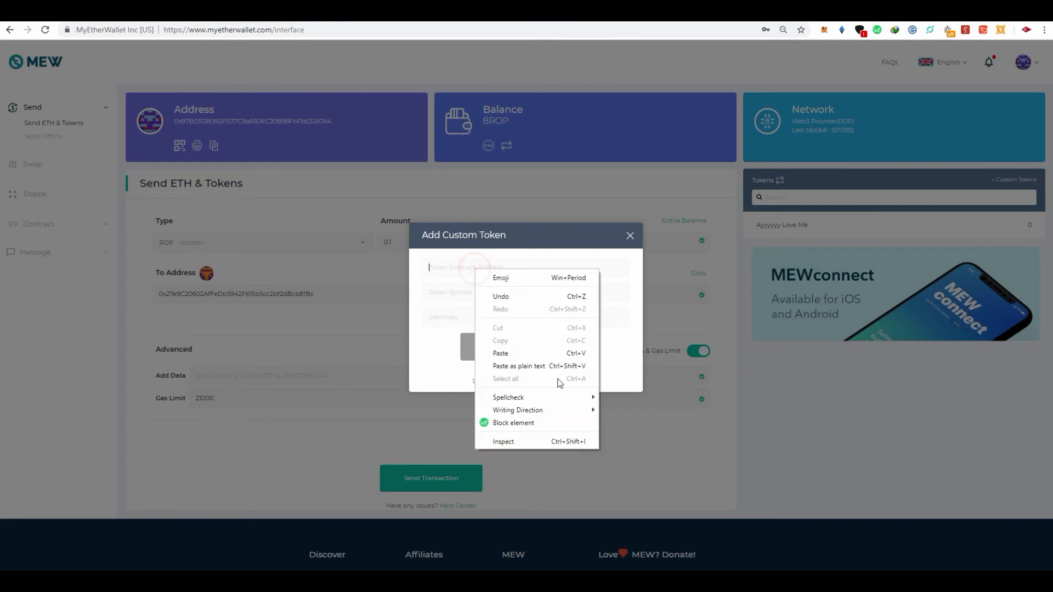
click(538, 353)
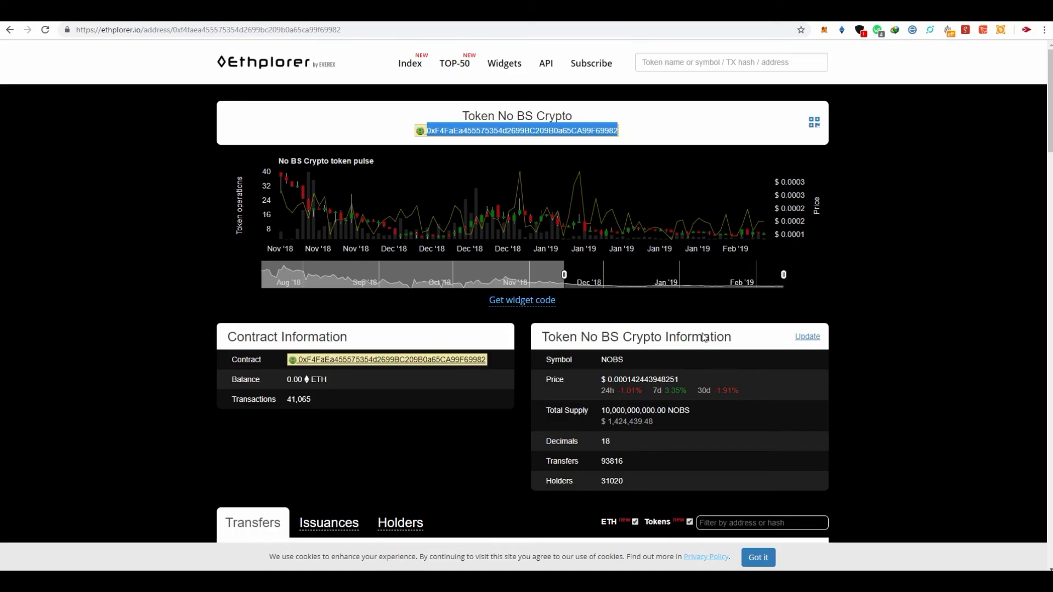
Copy the NOBS token symbol and bring it back to MEW's Token Symbol field
scroll(616, 281, down, 2)
drag(641, 253, 602, 249)
right_click(610, 256)
click(610, 259)
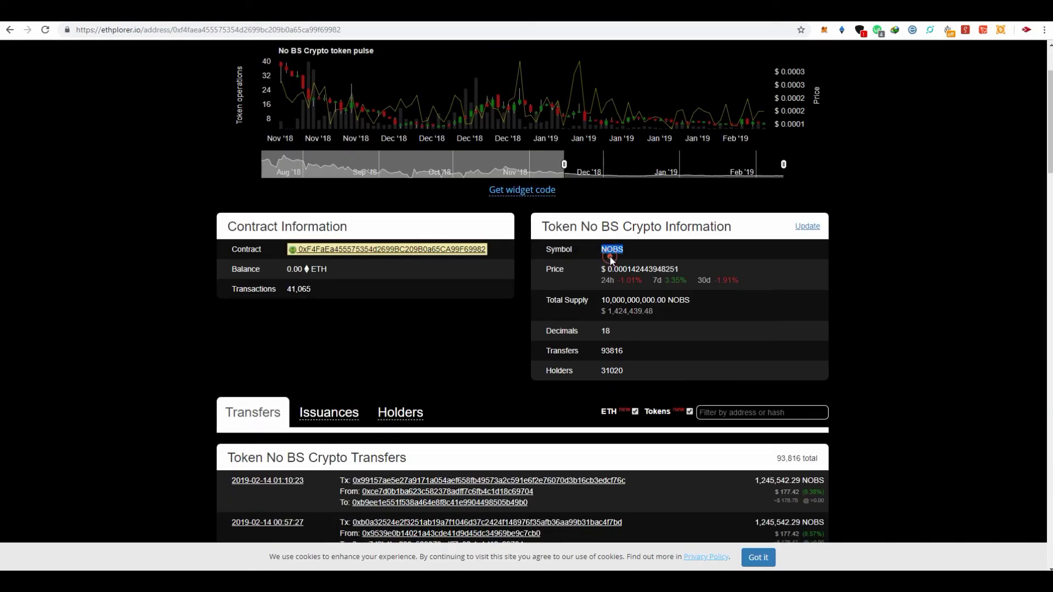
click(611, 331)
key(ctrl+Tab)
right_click(489, 292)
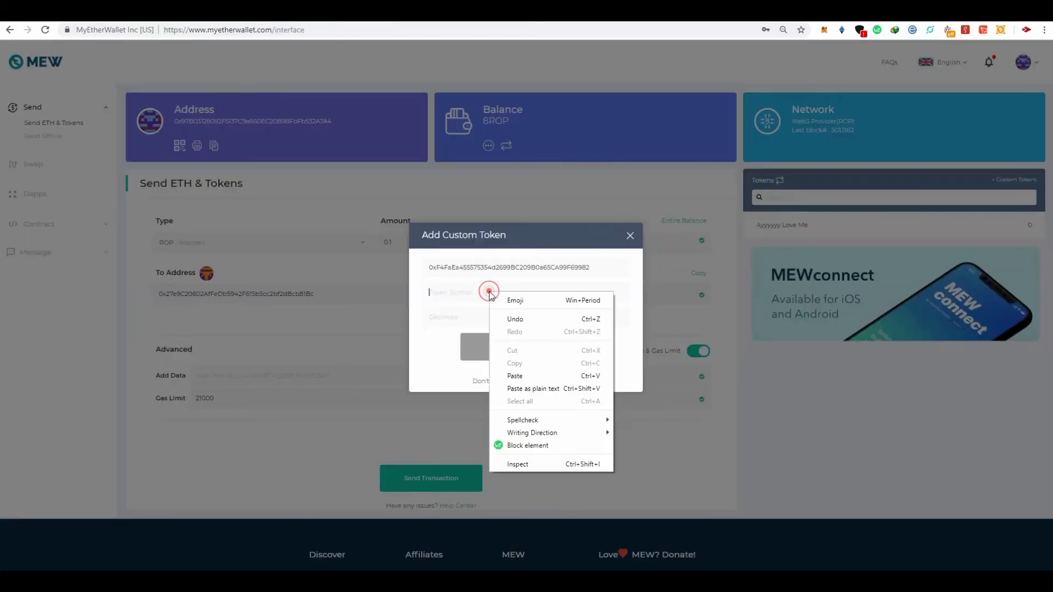
Paste NOBS as the symbol, enter 18 decimals, and save the custom token
click(571, 379)
click(457, 312)
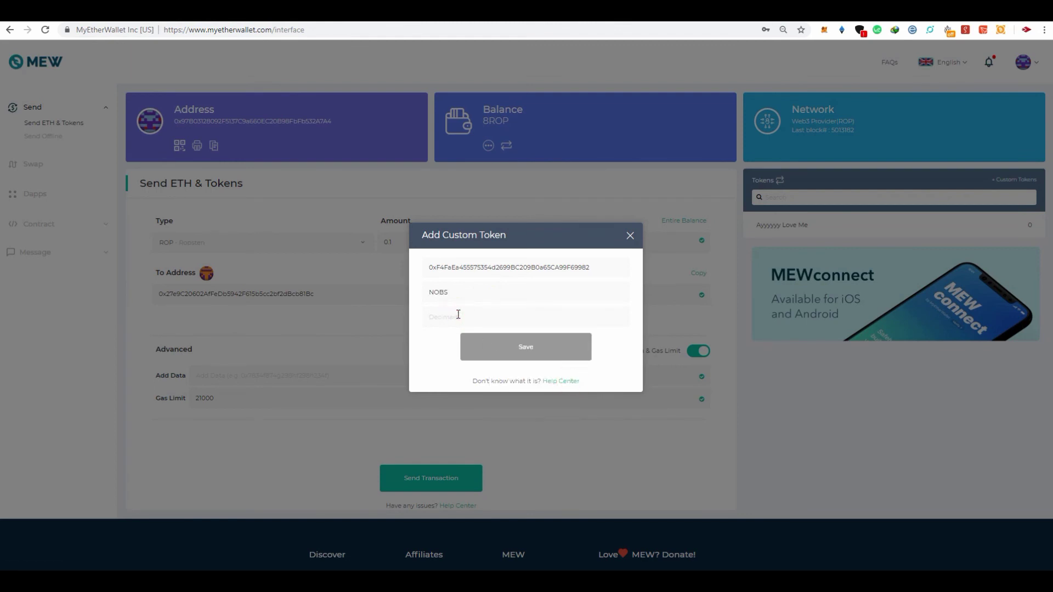
text(18)
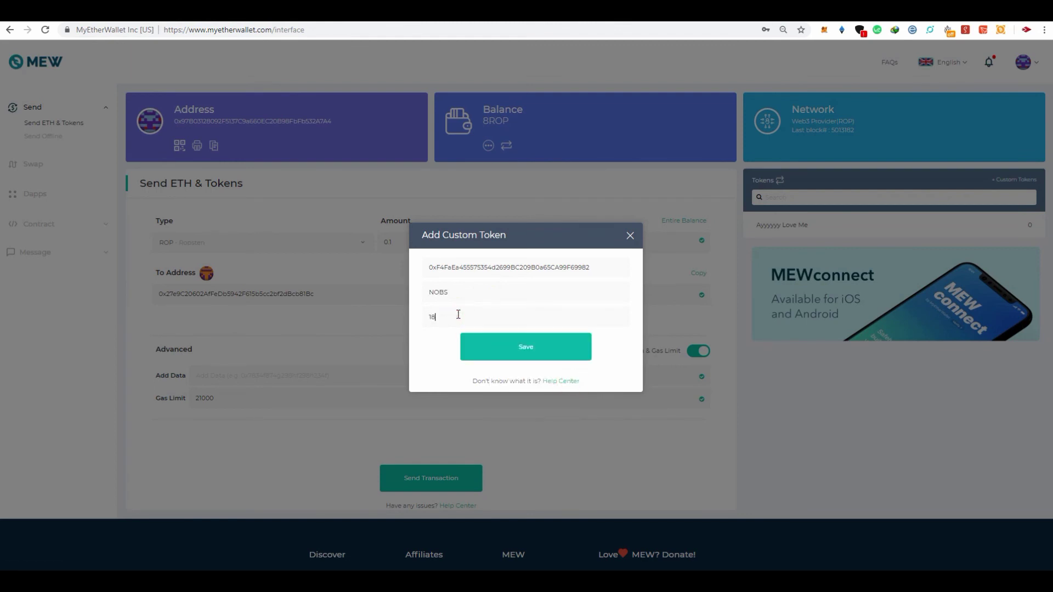
click(568, 357)
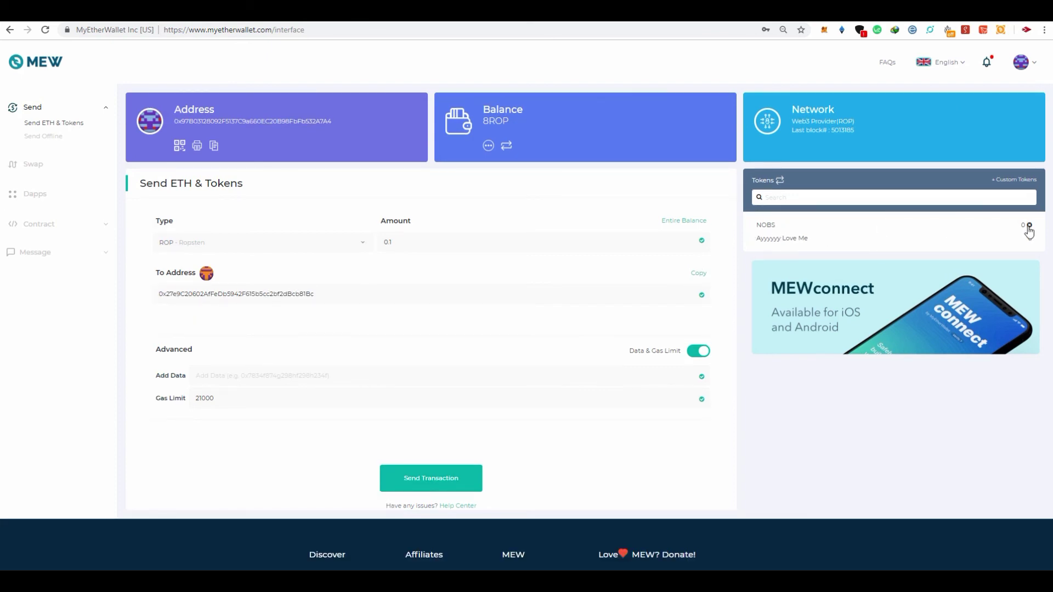
Confirm NOBS shows a 0 balance in the Tokens list, then go to Swap
double_click(1002, 225)
click(763, 225)
click(31, 167)
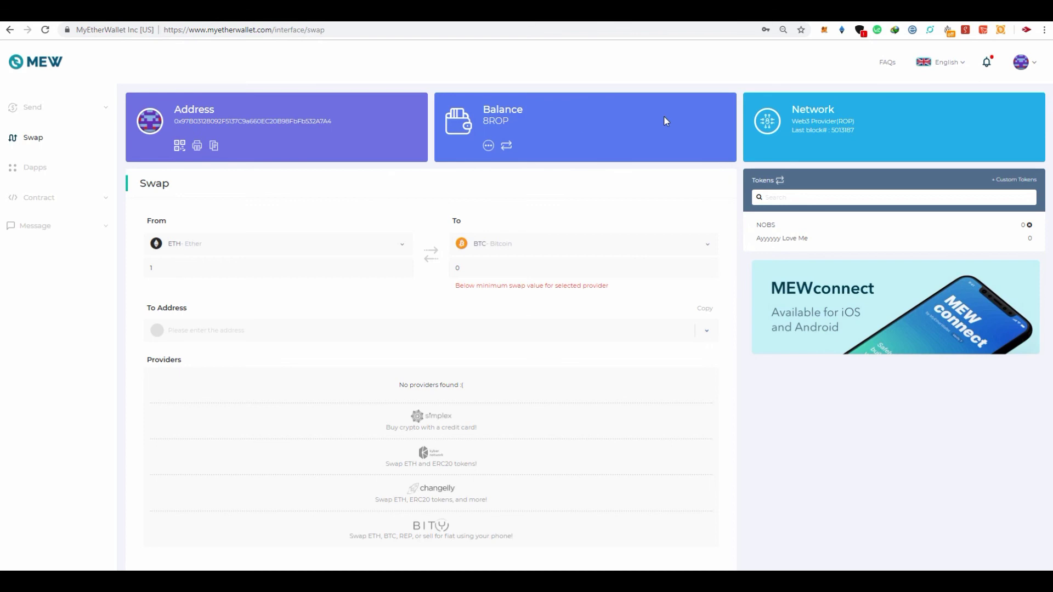
Scroll through the Swap page, then return to Send ETH & Tokens
scroll(407, 451, down, 3)
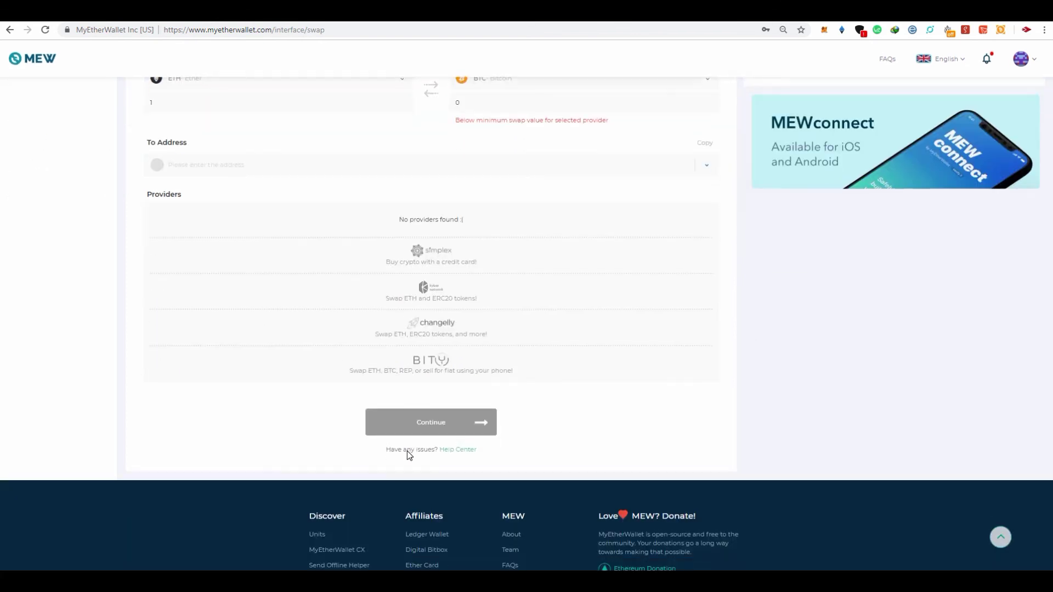
scroll(407, 451, up, 3)
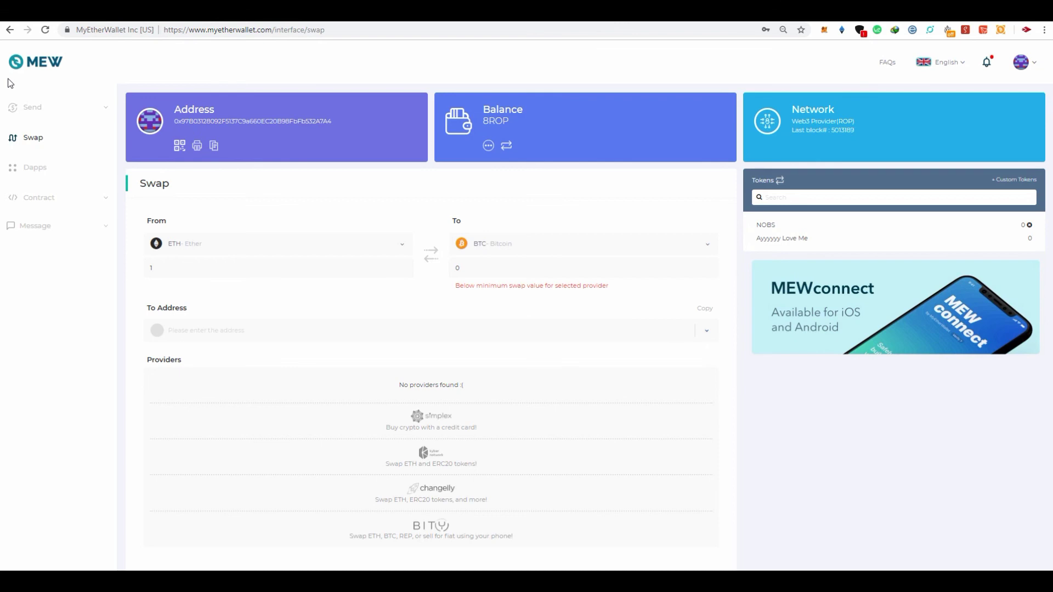
click(32, 108)
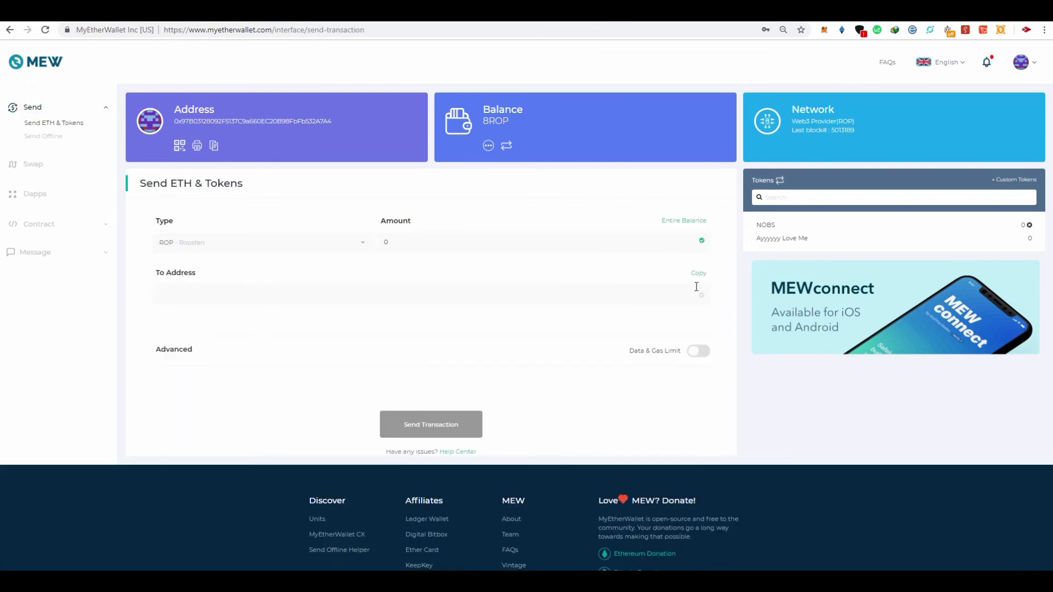